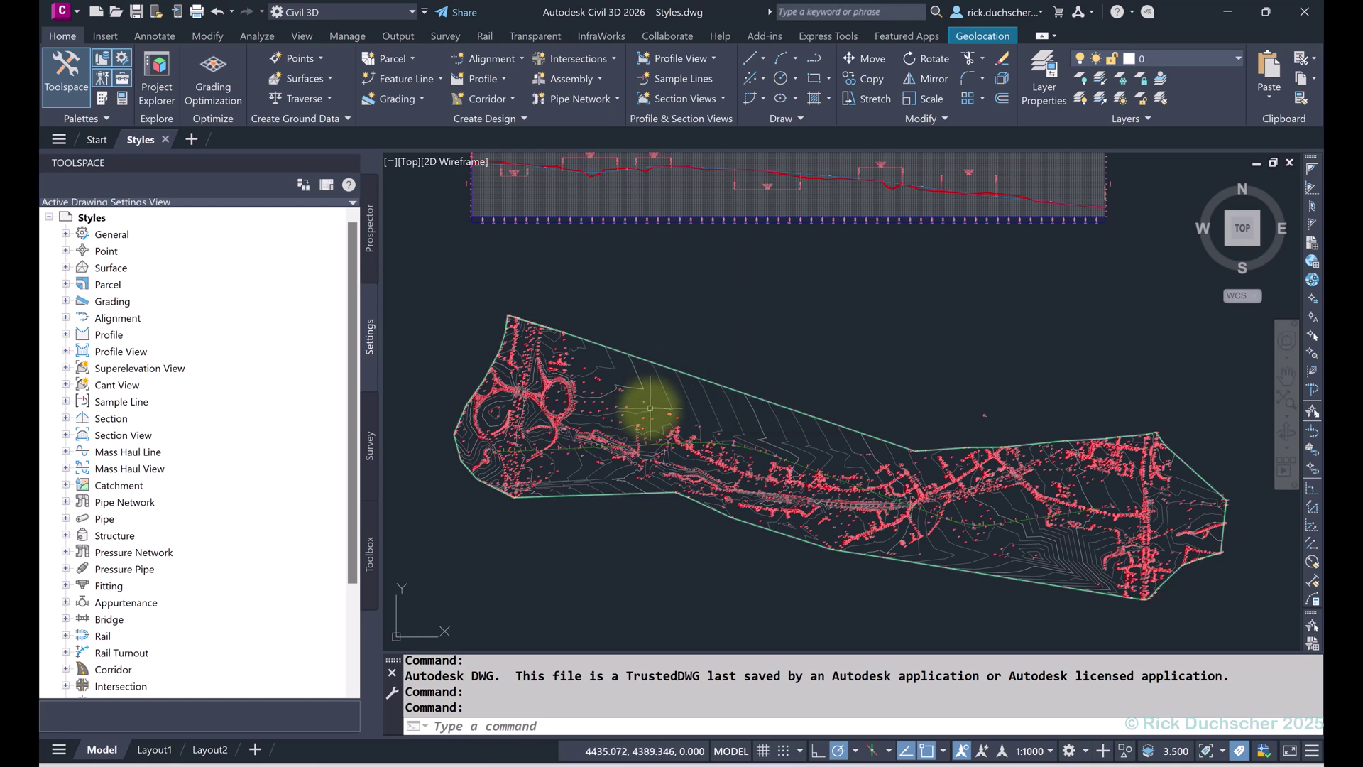
Inspect the EG point label in the drawing and the Basic style among the drawing's point styles.
scroll(642, 405, up, 5)
scroll(622, 410, up, 6)
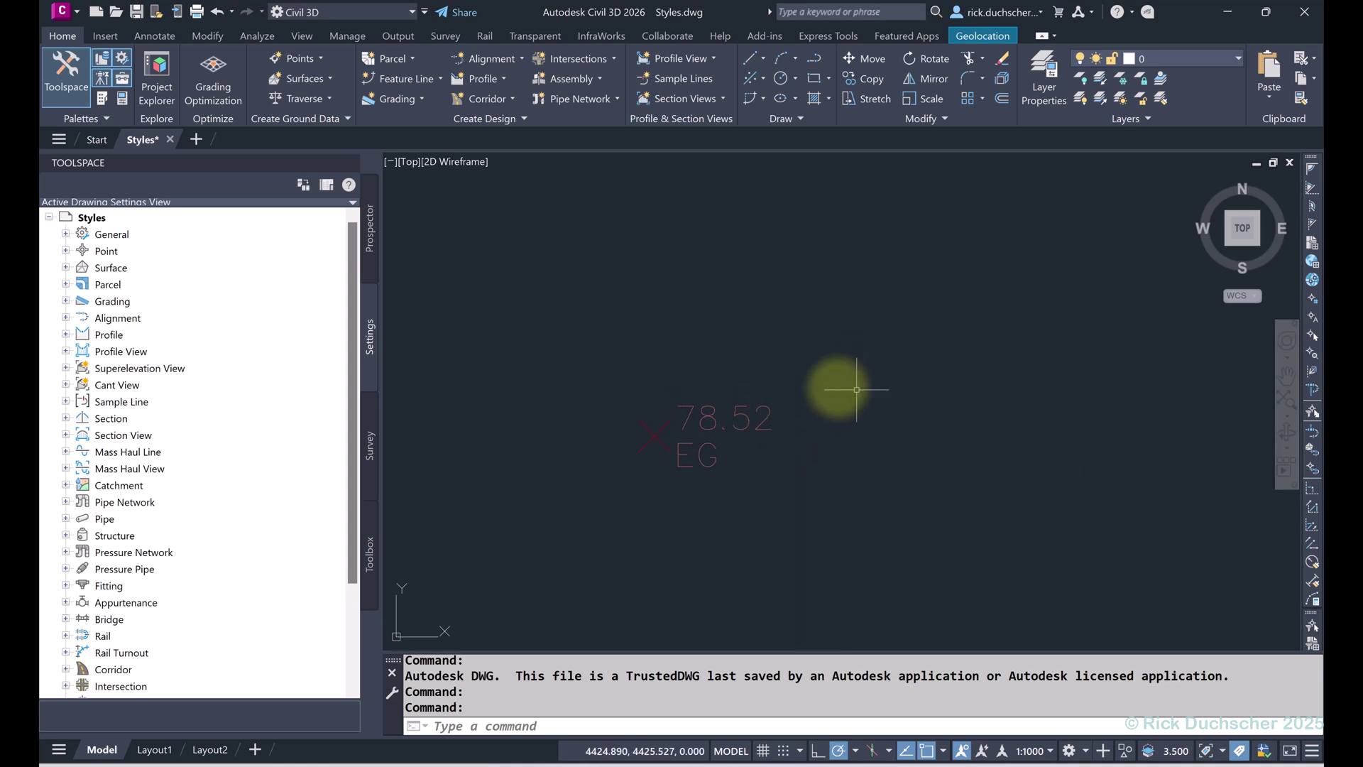
mouse_move(827, 377)
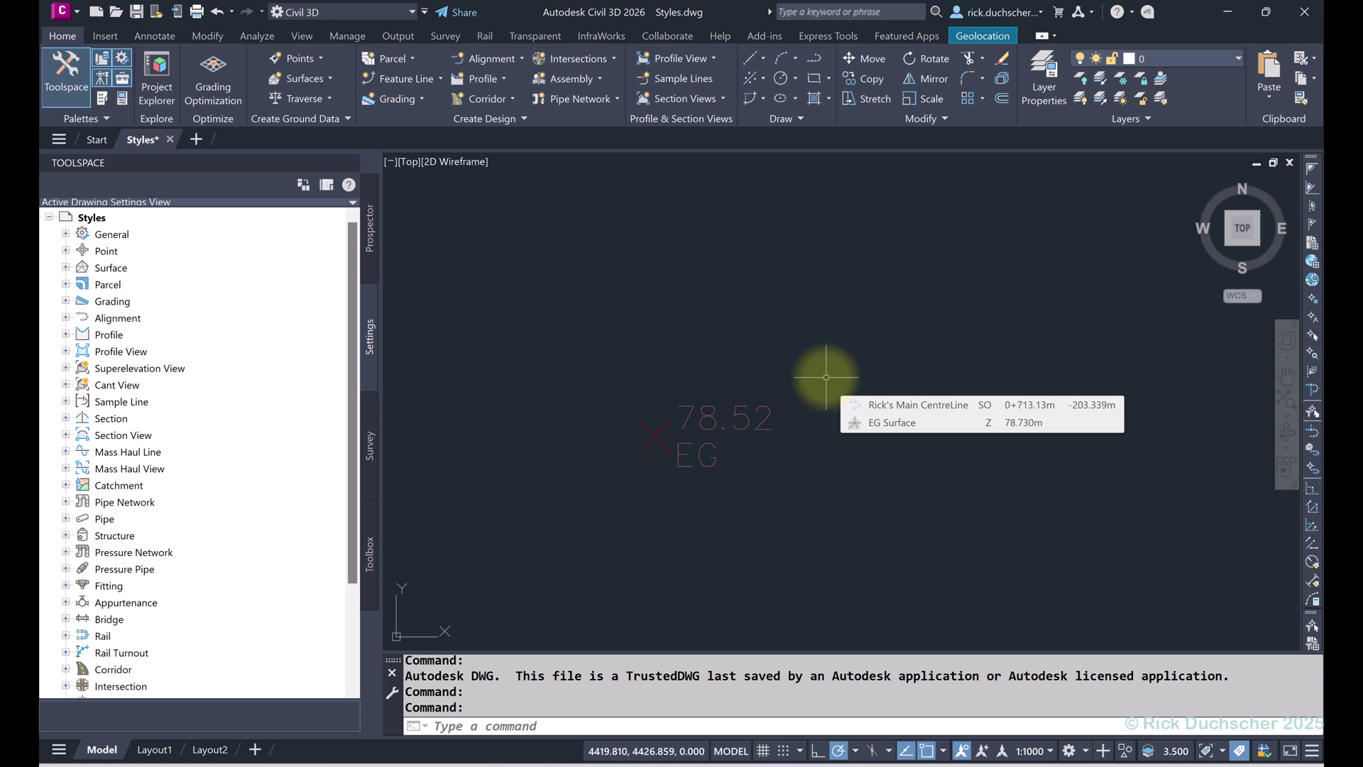
click(364, 335)
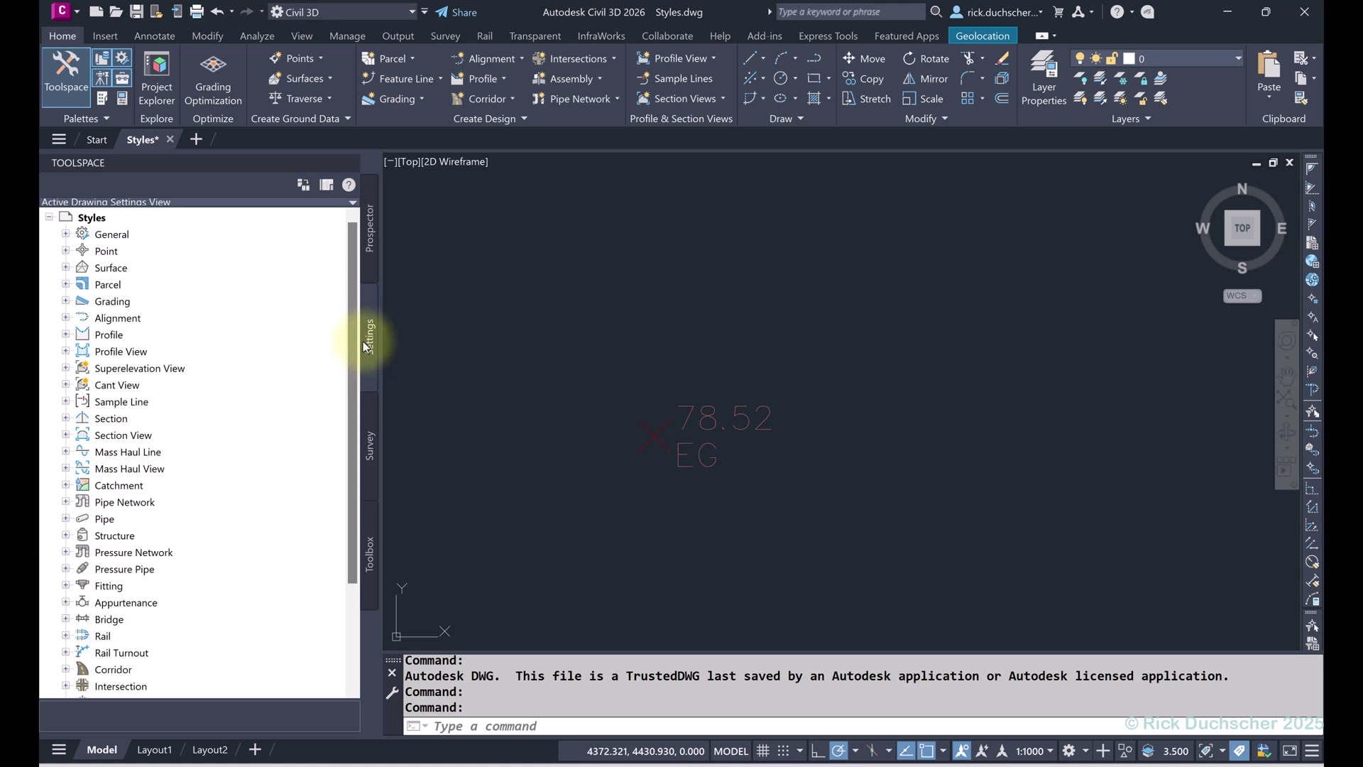
click(66, 251)
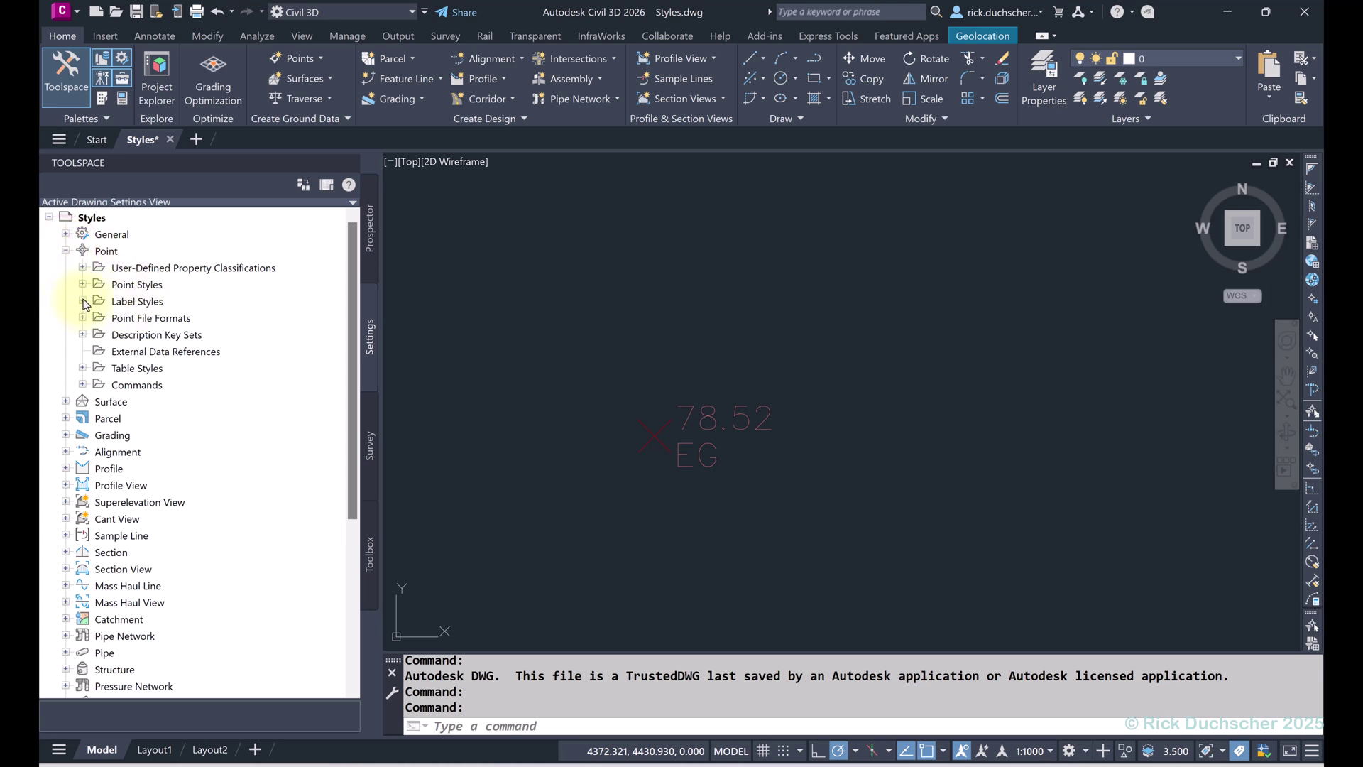
click(135, 285)
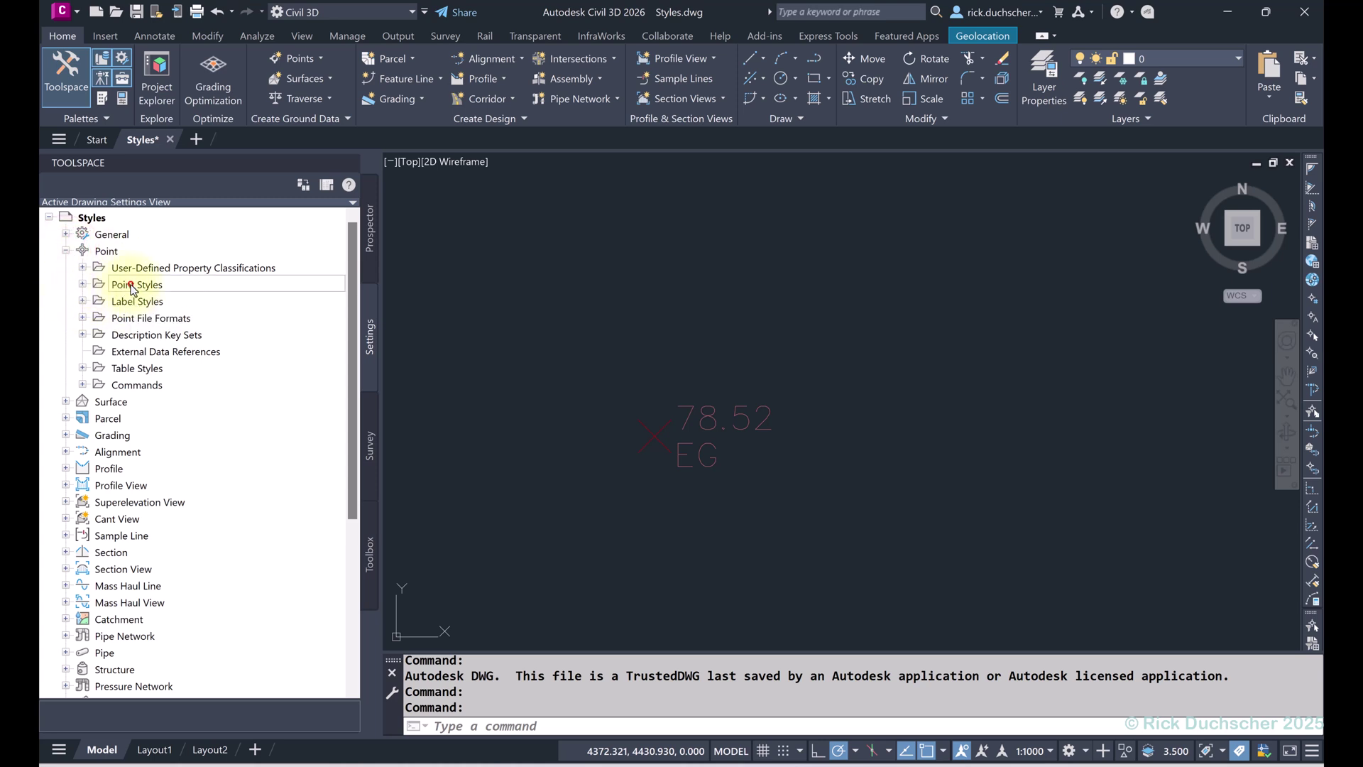
click(83, 284)
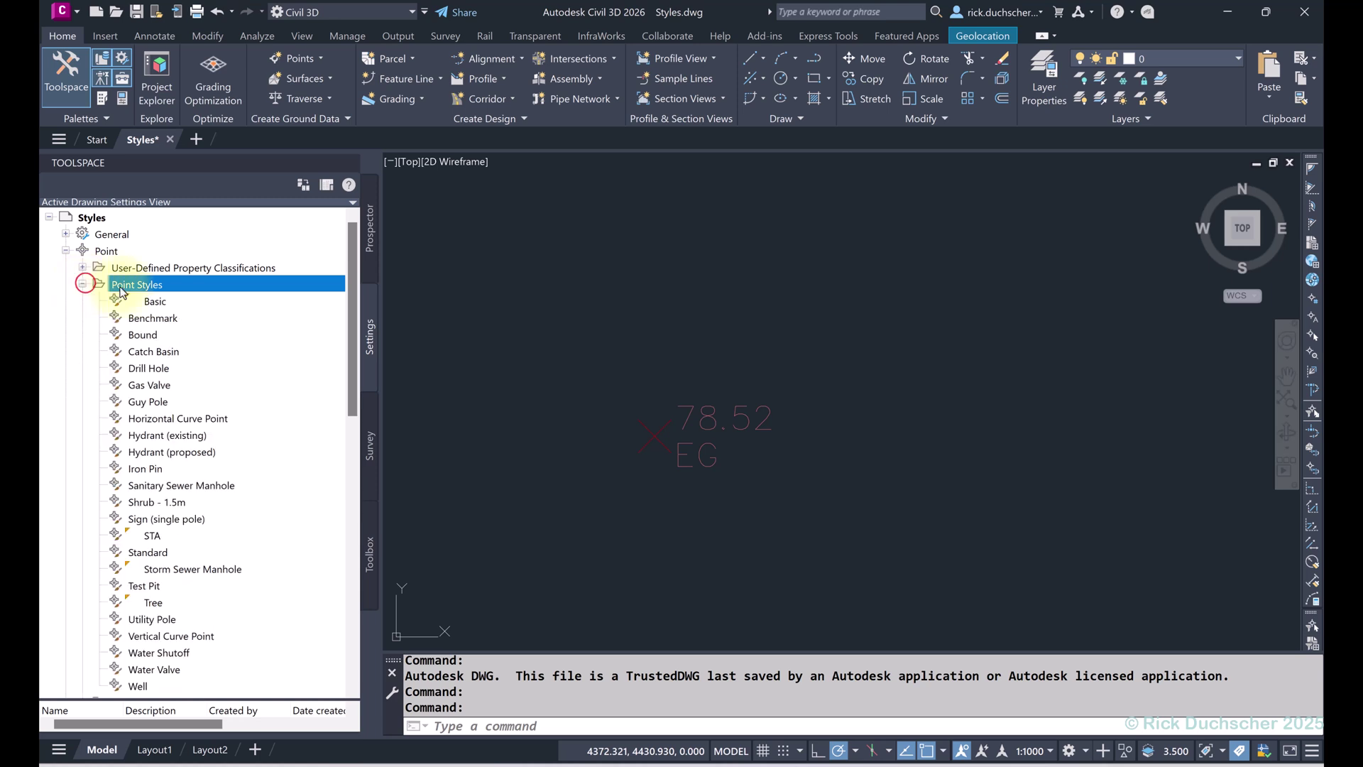
click(154, 301)
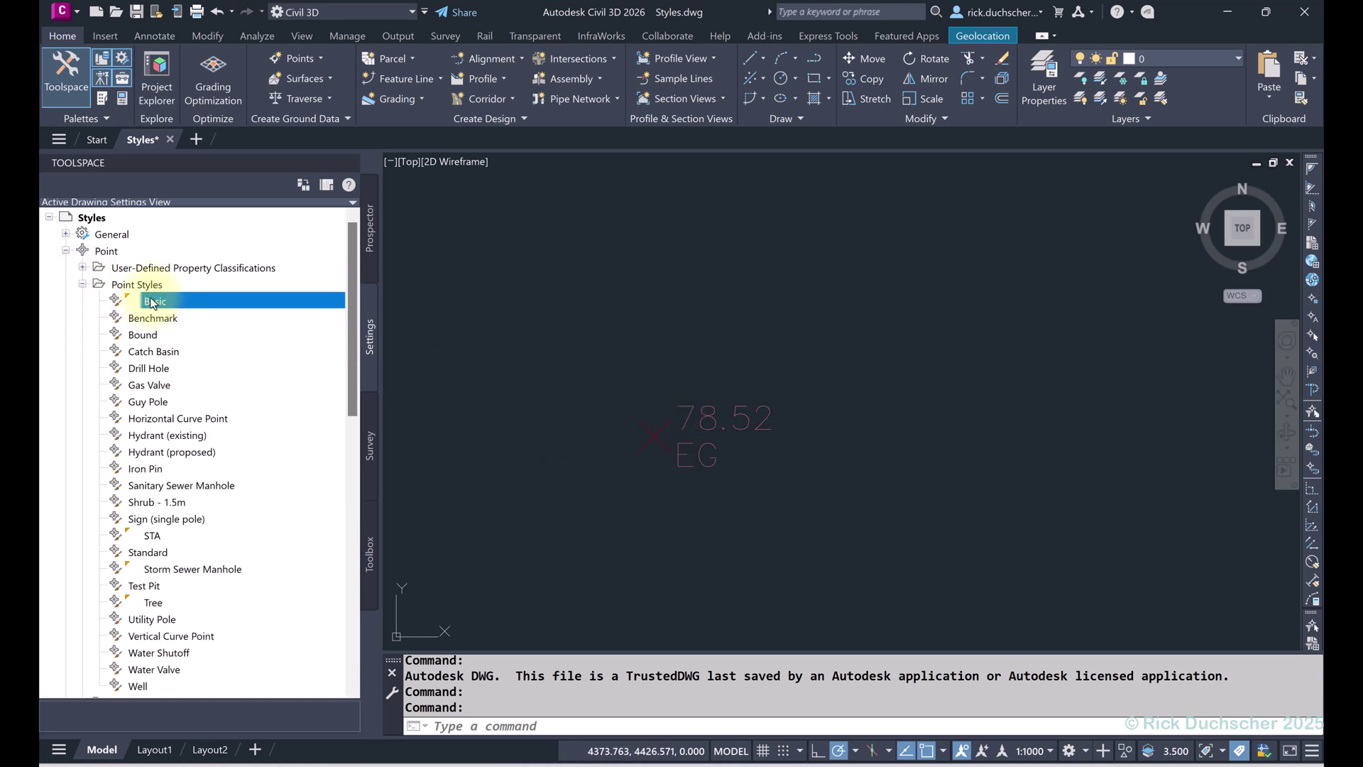
mouse_move(130, 302)
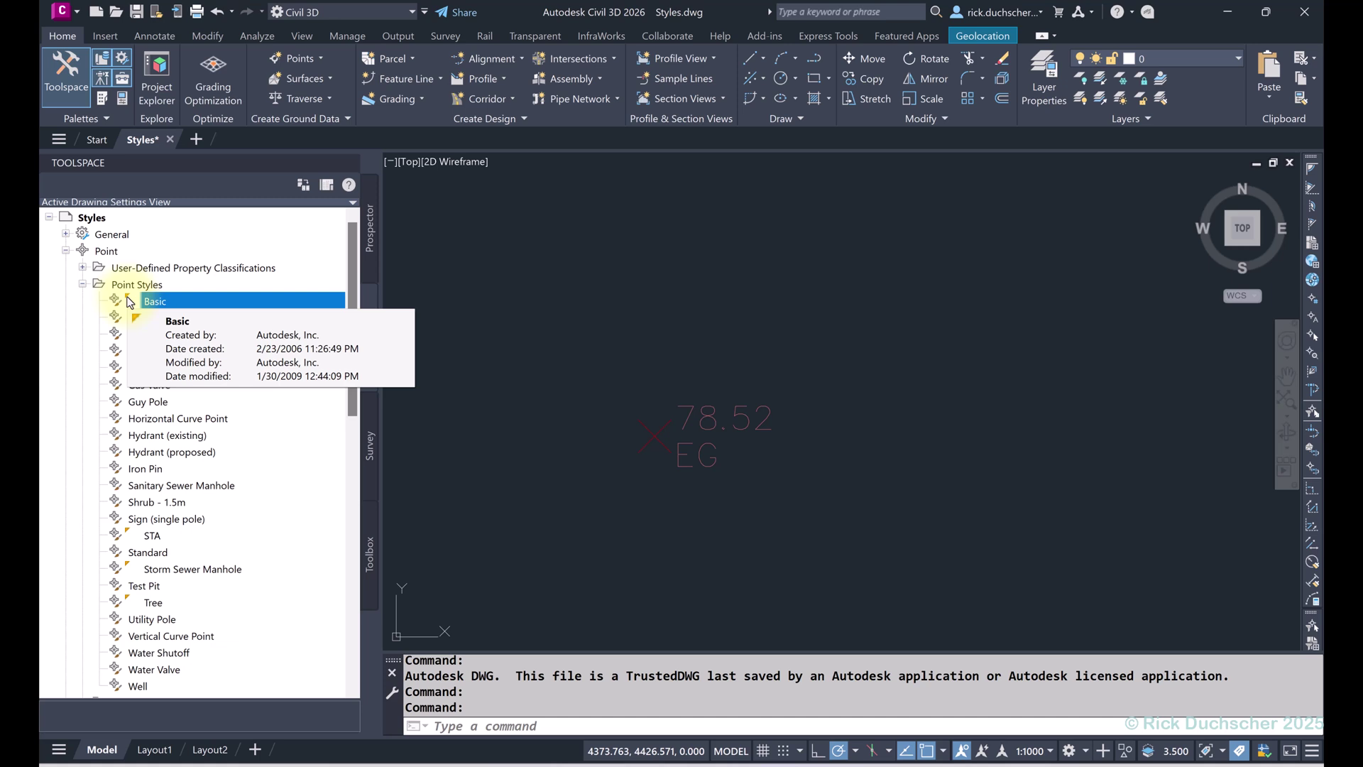
Review the Elevation and Description point label style from the drawing's label styles and close its editor.
click(82, 284)
click(101, 304)
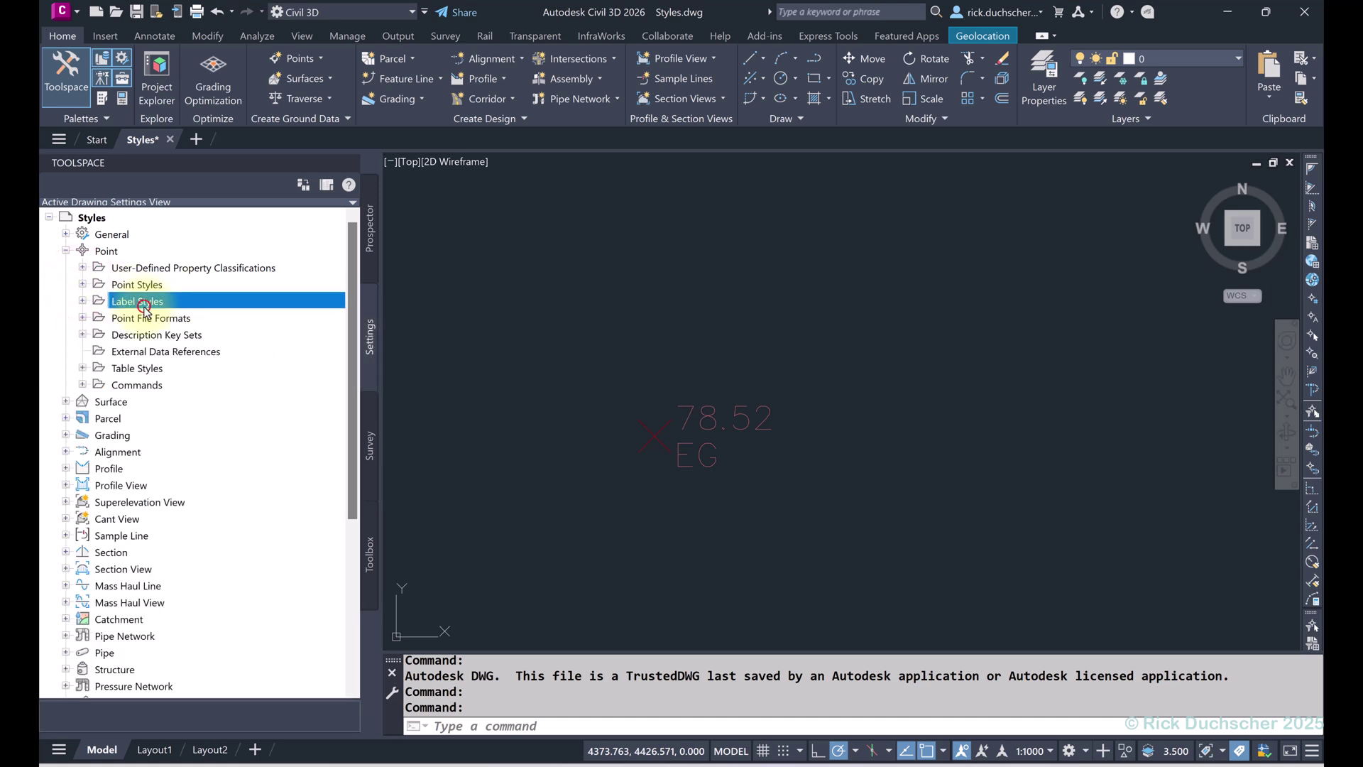
click(82, 302)
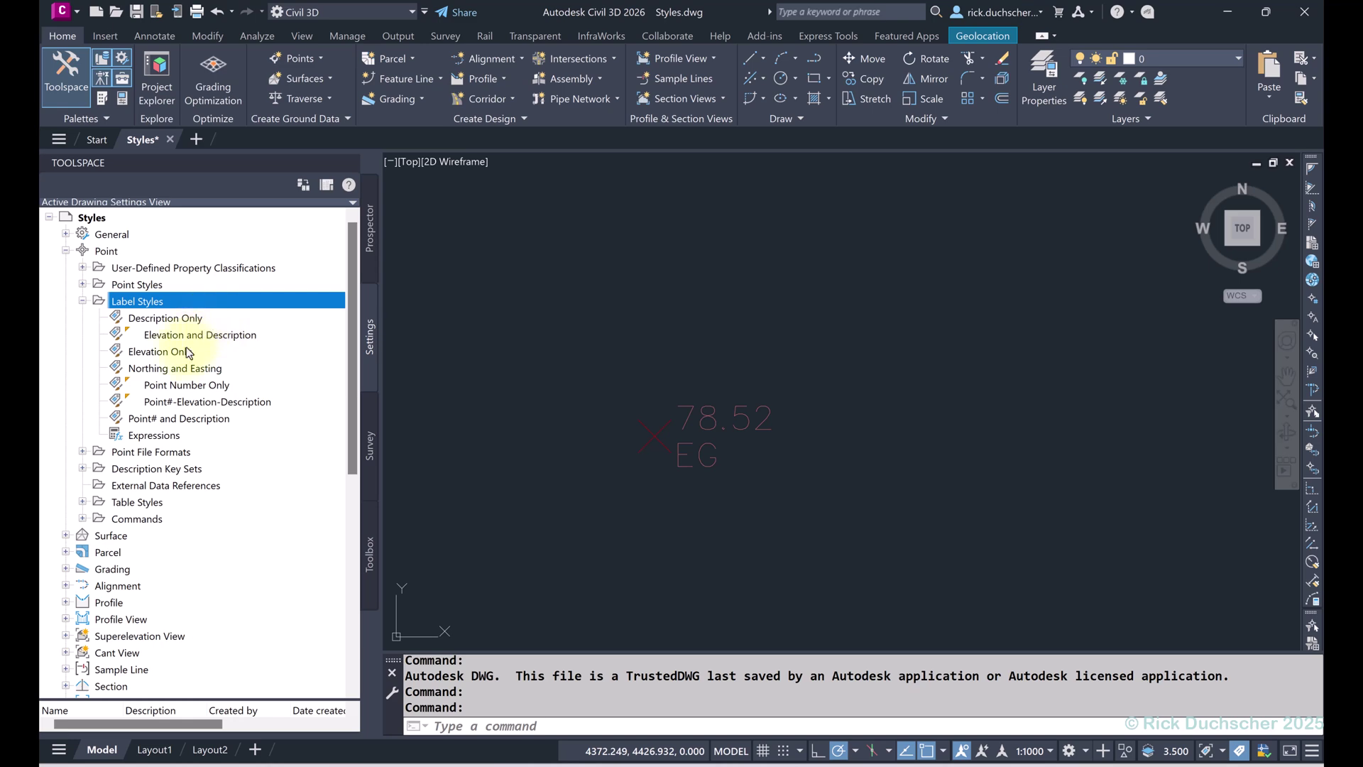
right_click(186, 336)
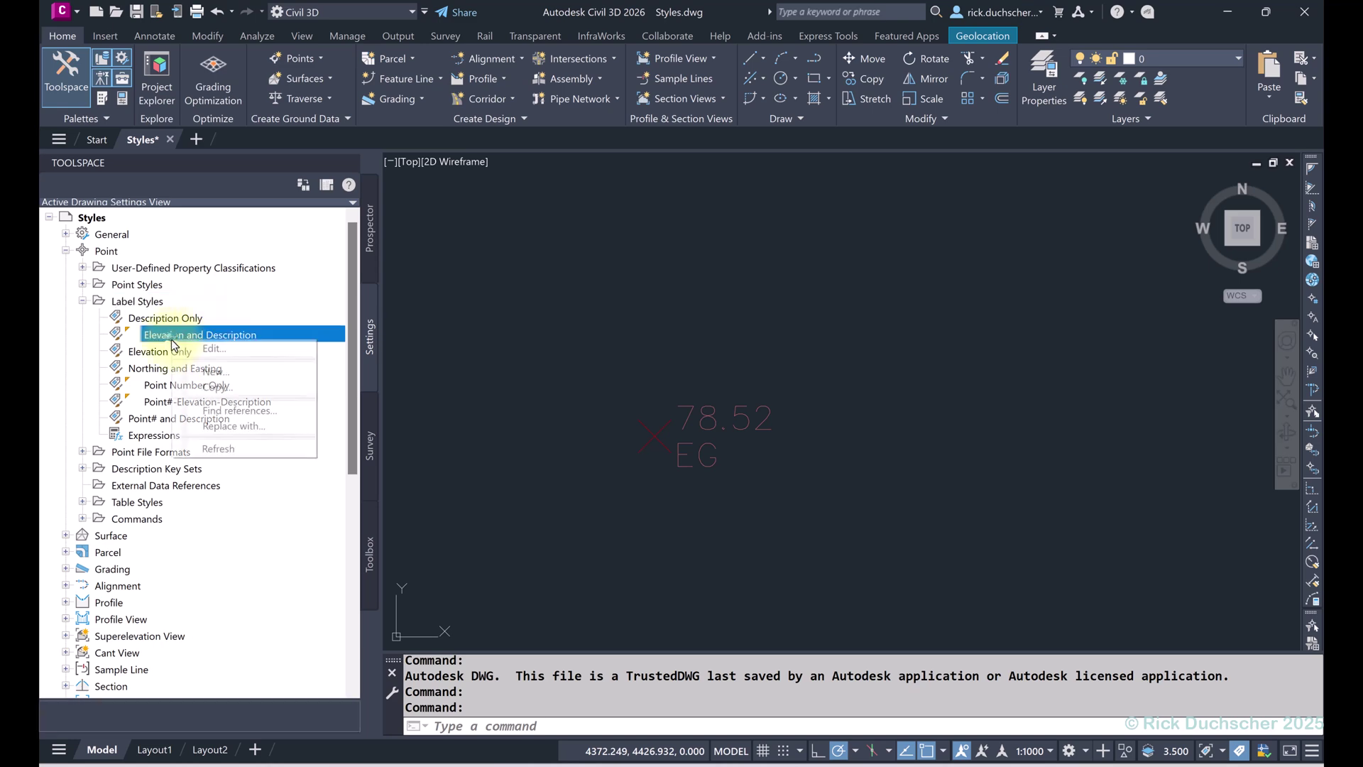
click(216, 351)
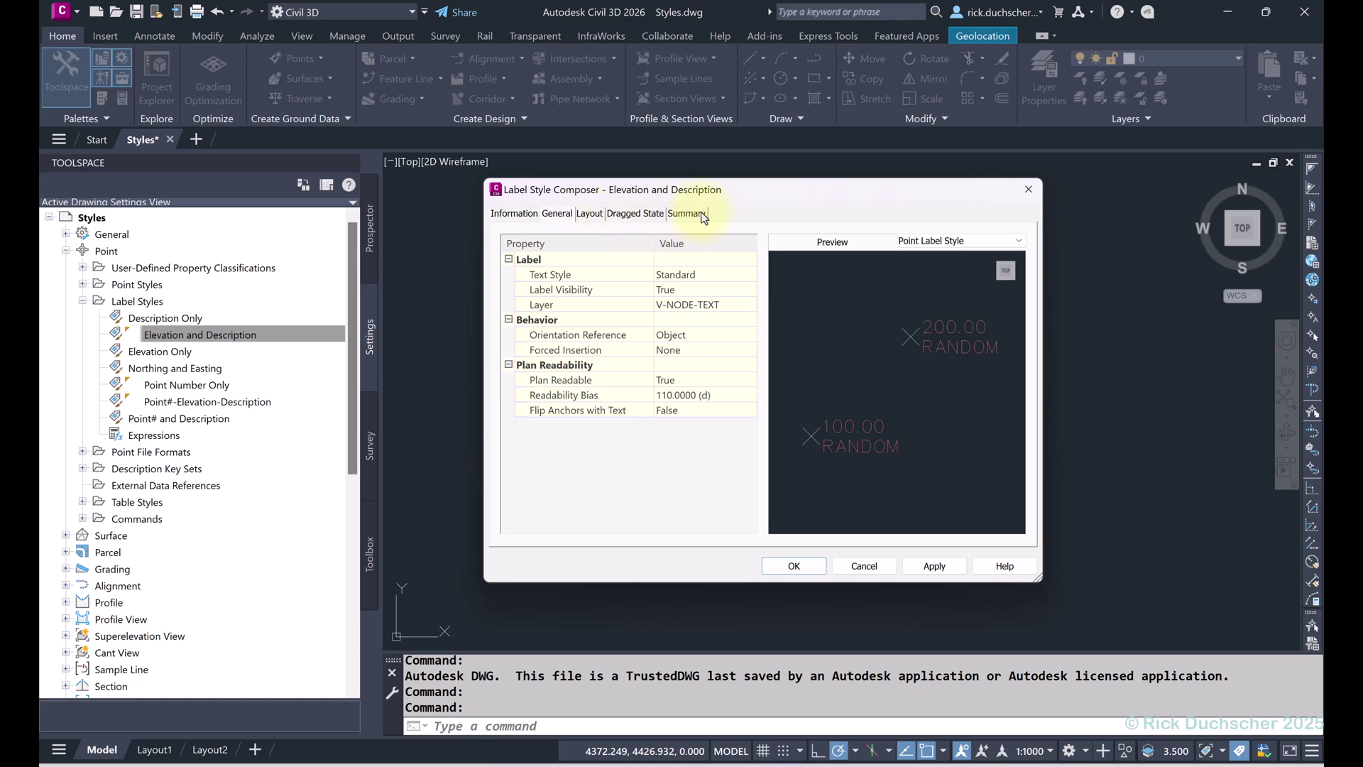
click(1029, 189)
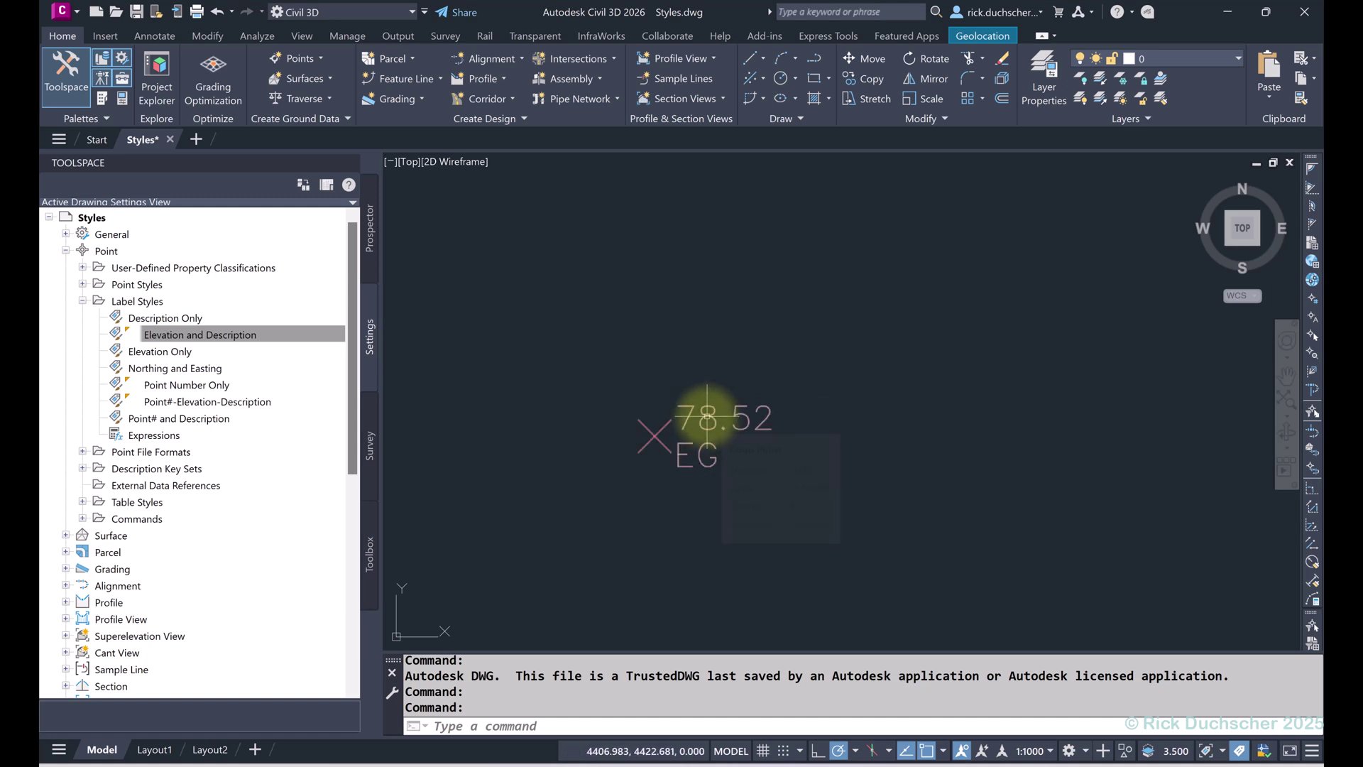
Open the Elevation and Description label style for editing through the EG point's point group properties.
mouse_move(708, 412)
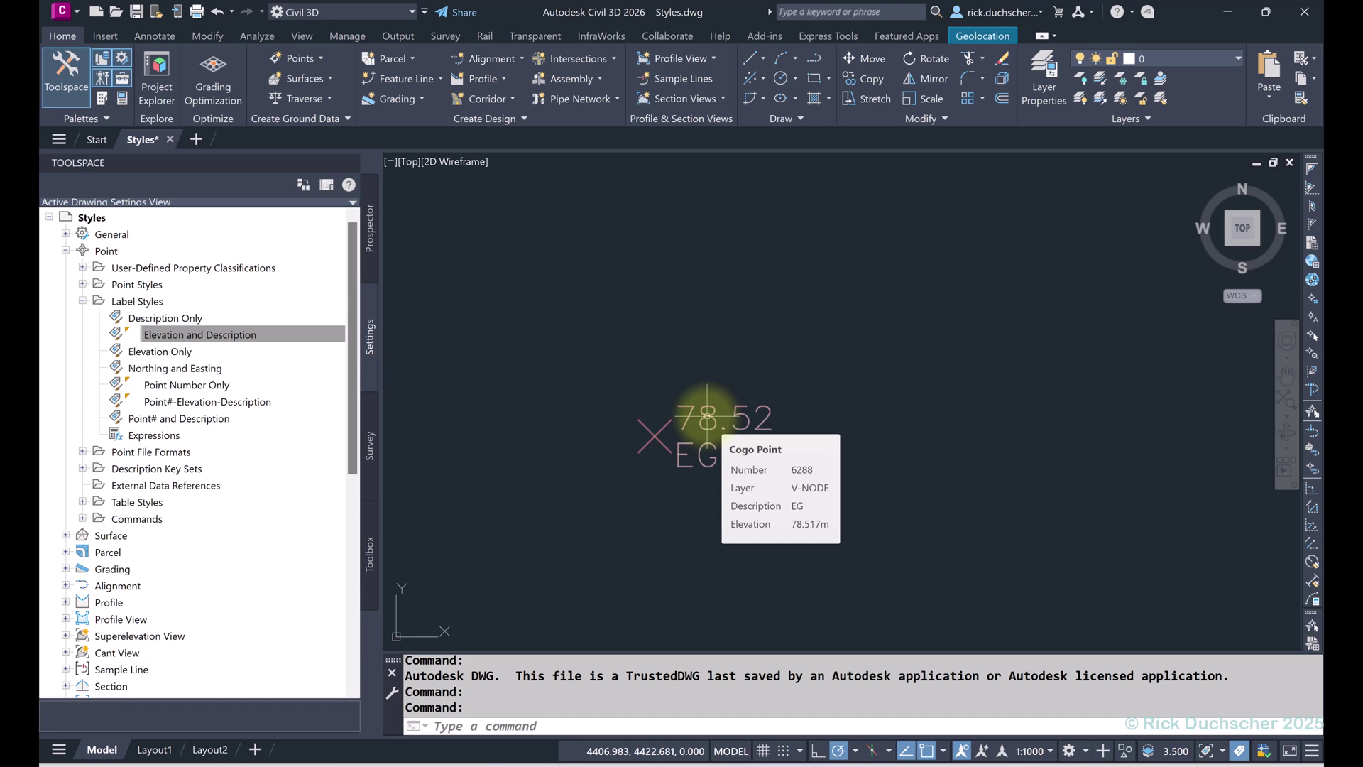
click(707, 412)
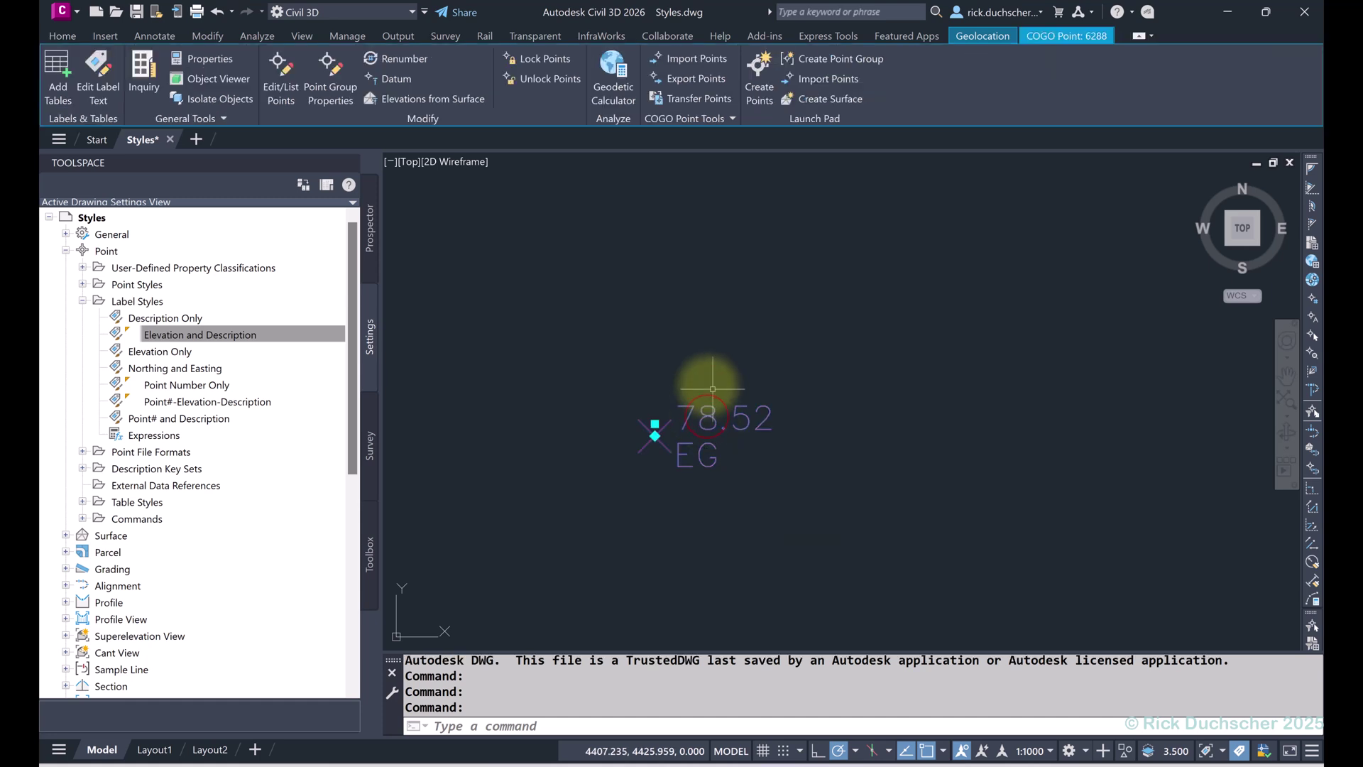
right_click(709, 350)
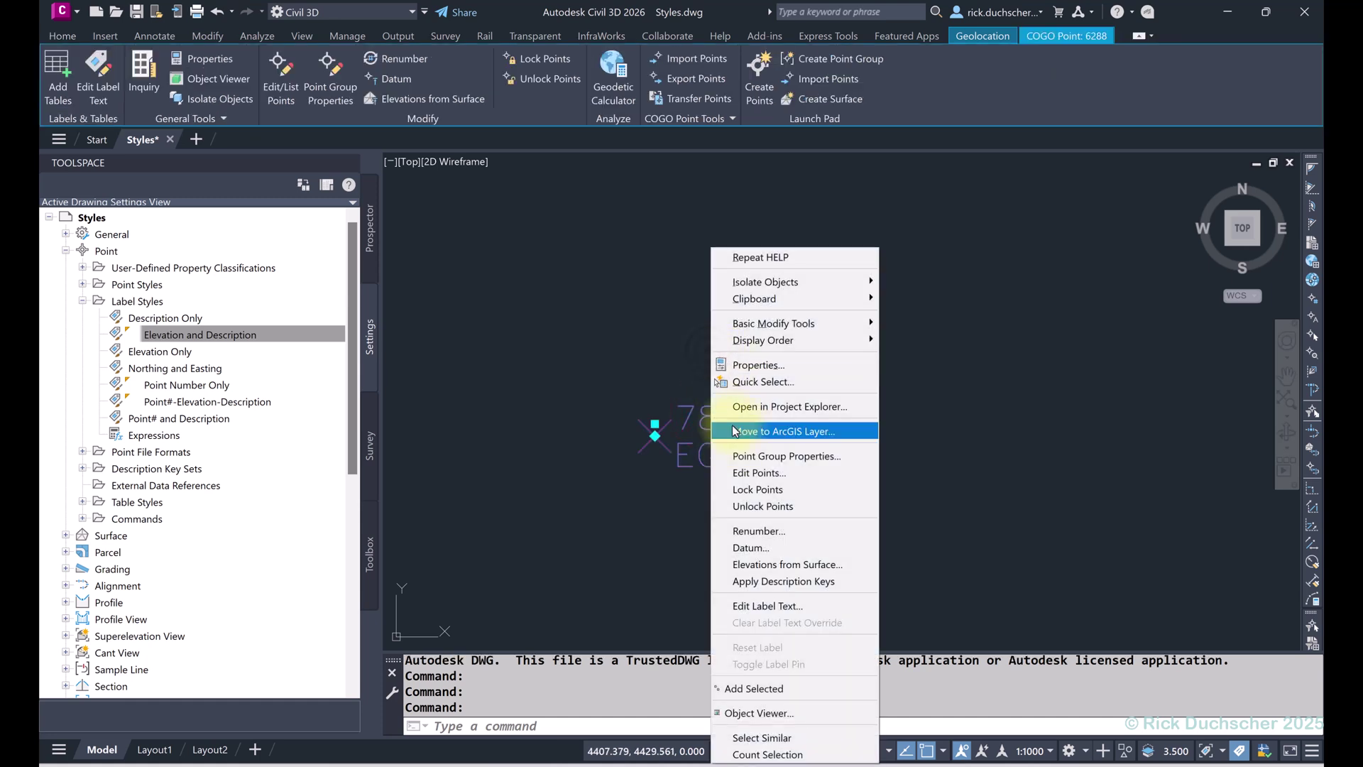
click(734, 456)
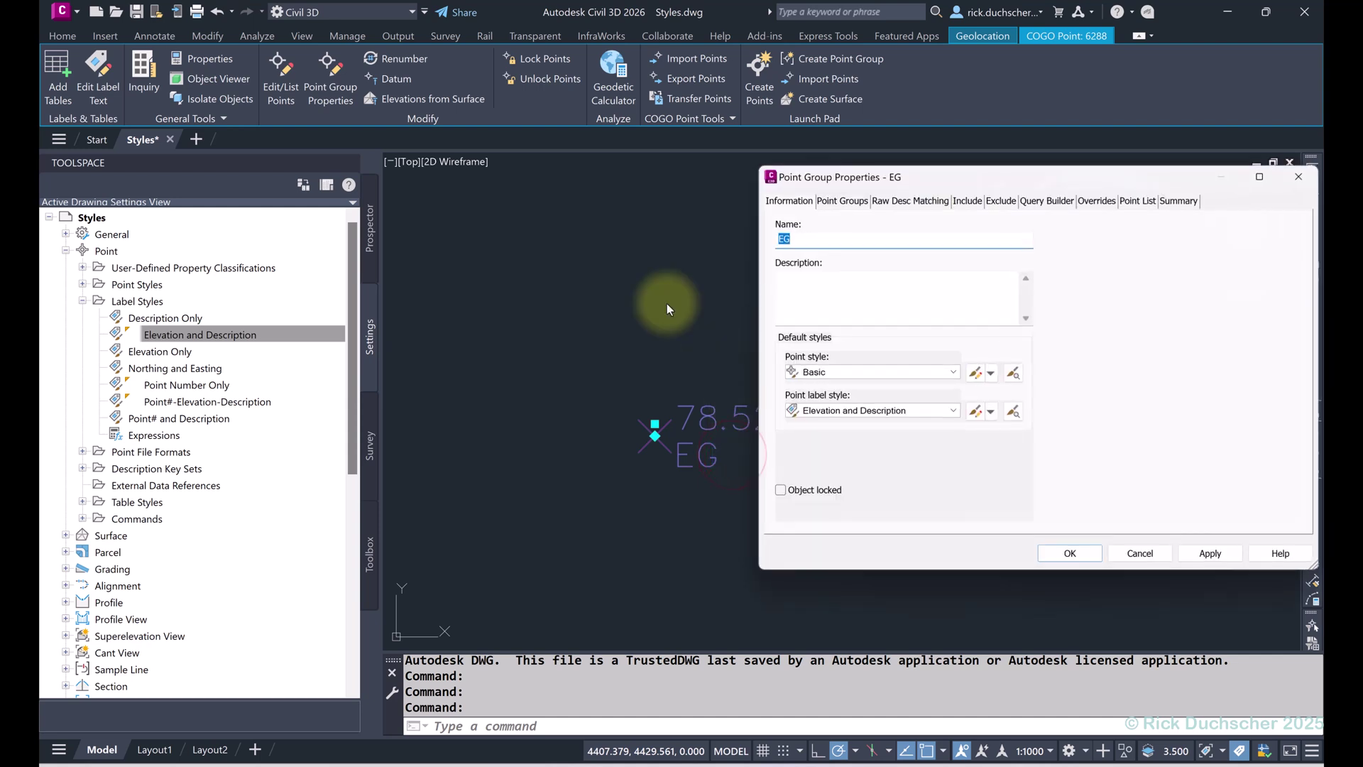
drag(884, 175, 864, 98)
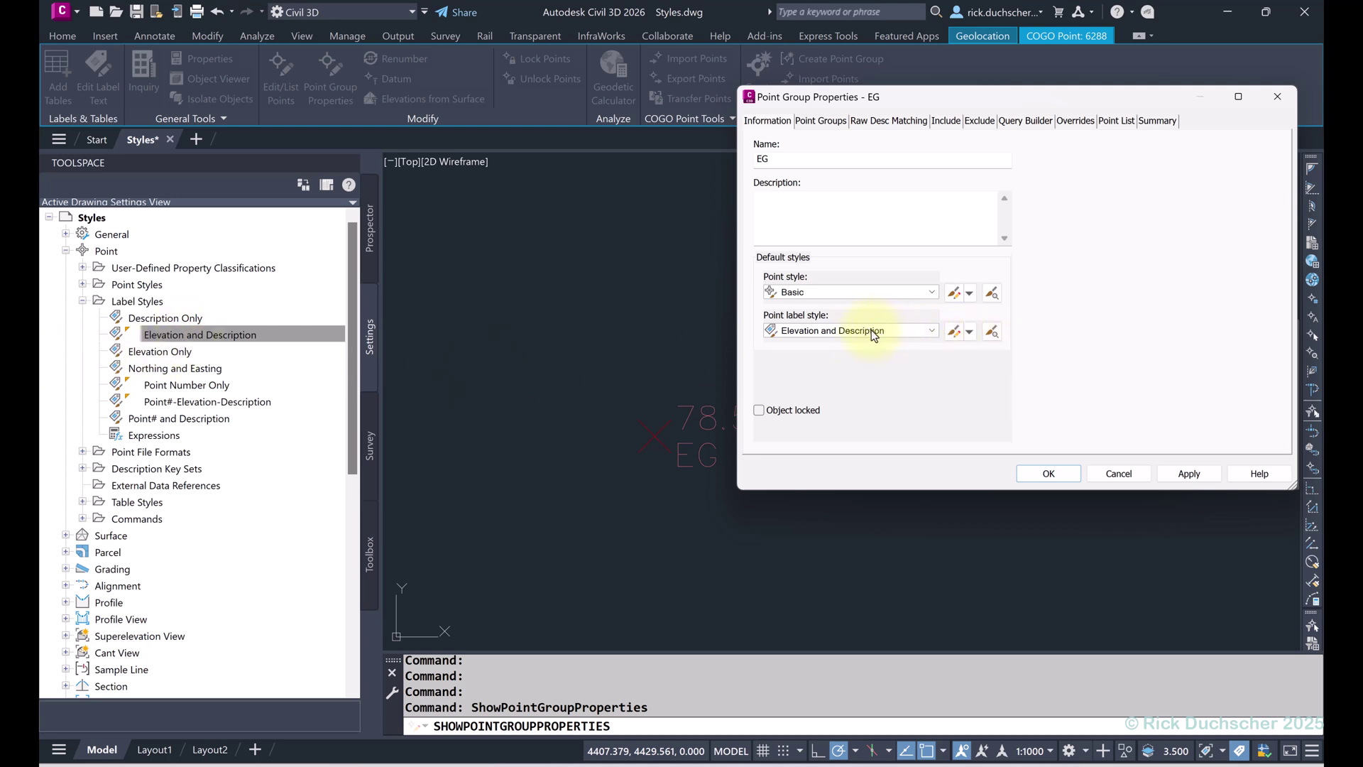
click(970, 332)
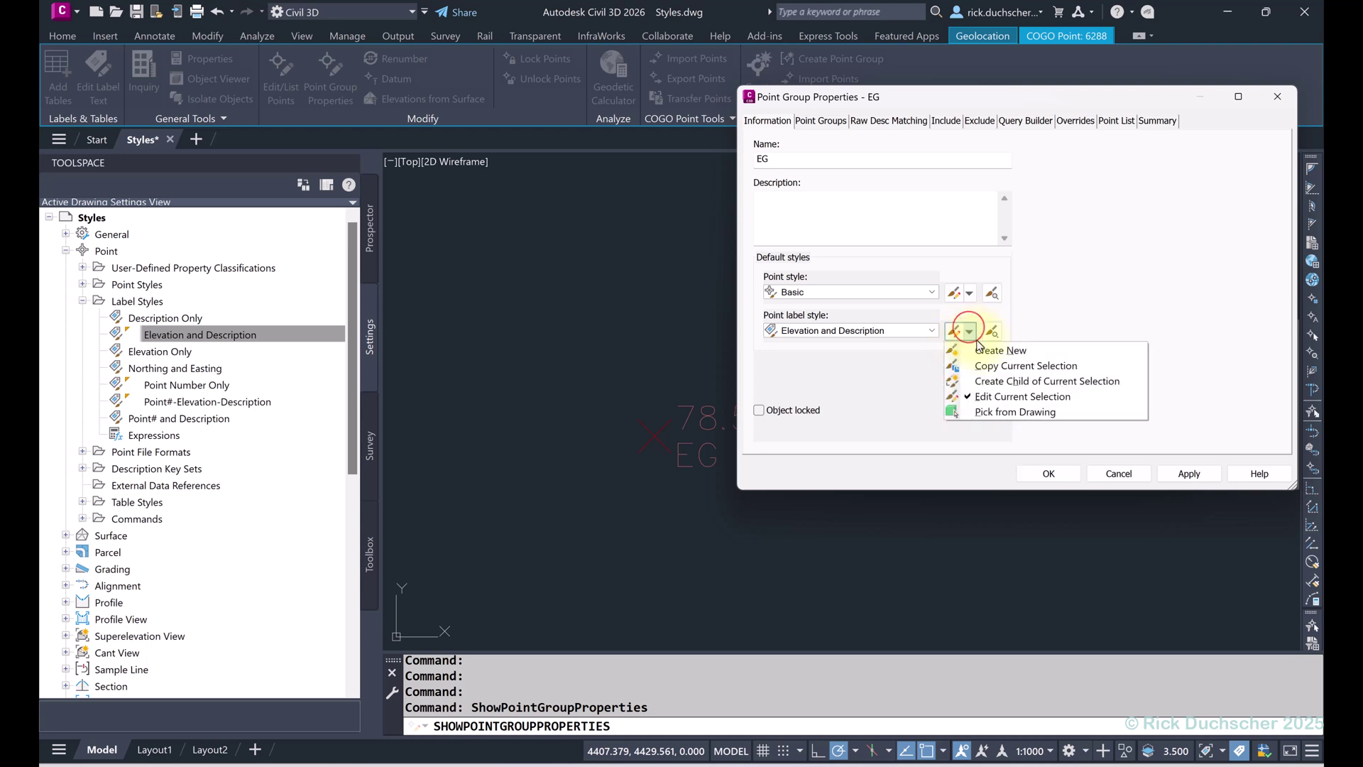
click(991, 398)
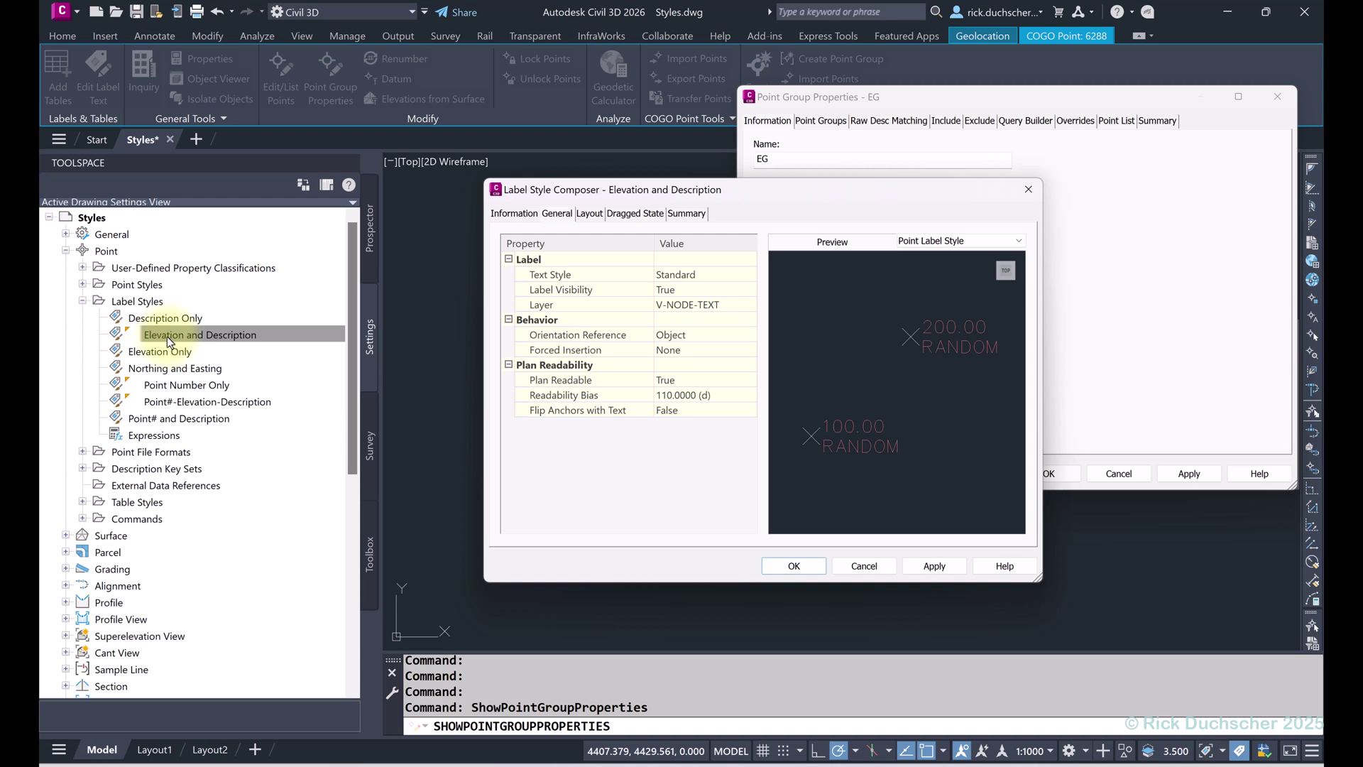
Review the label style's name information and the text styles available for its general label setting.
click(498, 214)
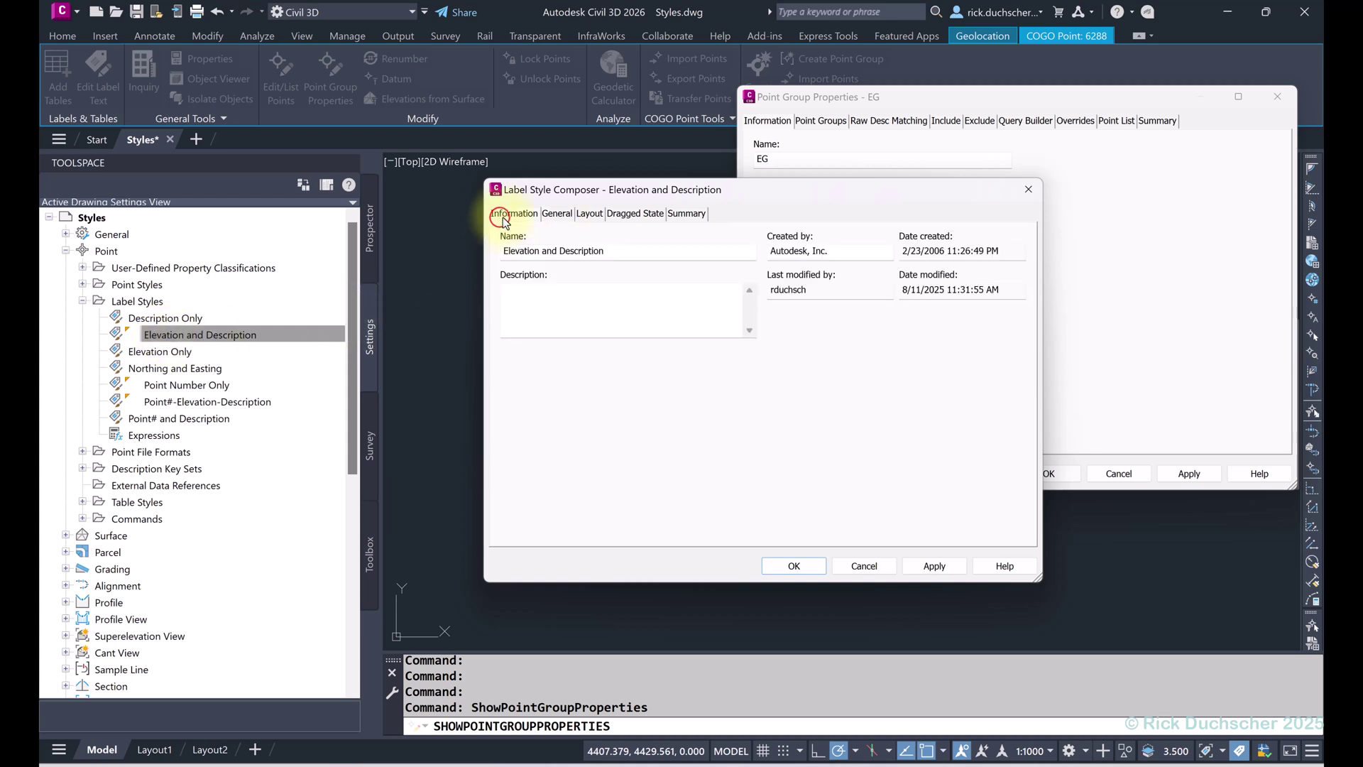
click(611, 250)
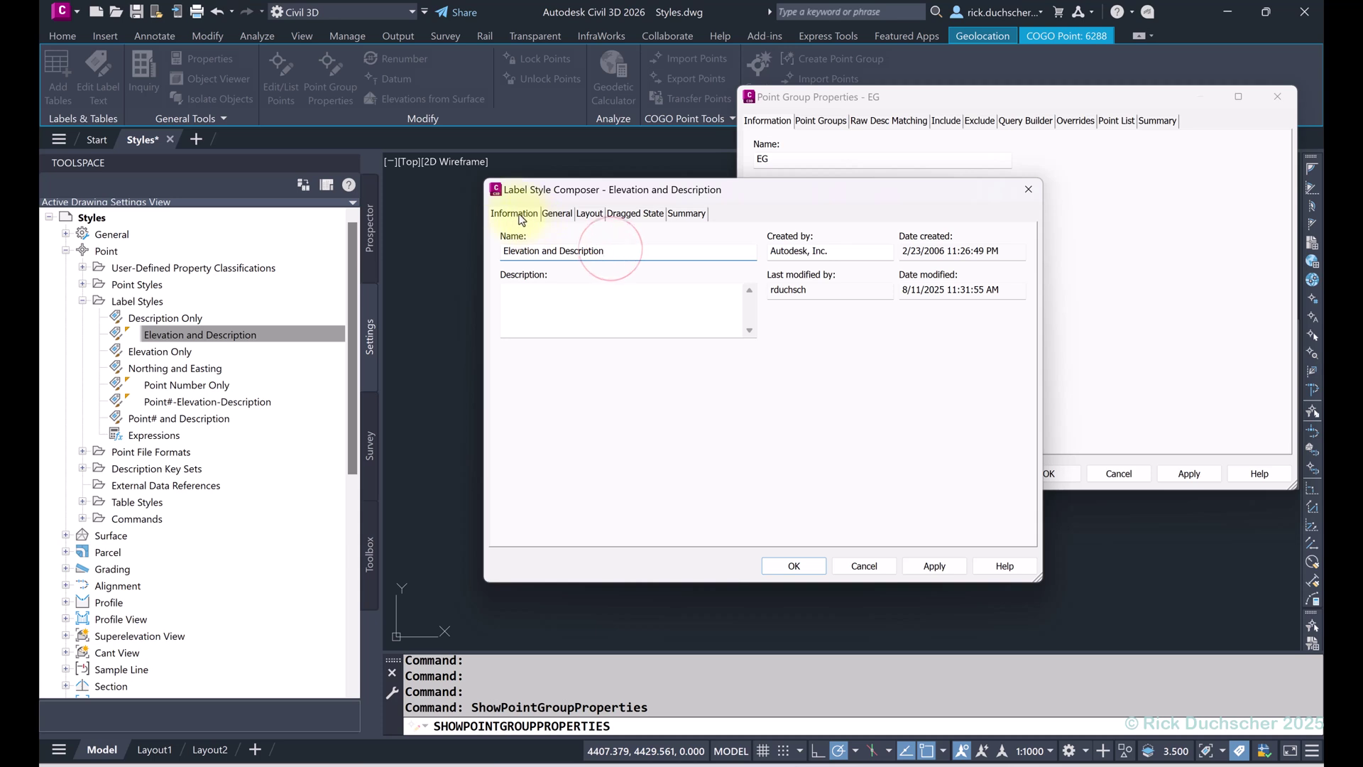
click(557, 214)
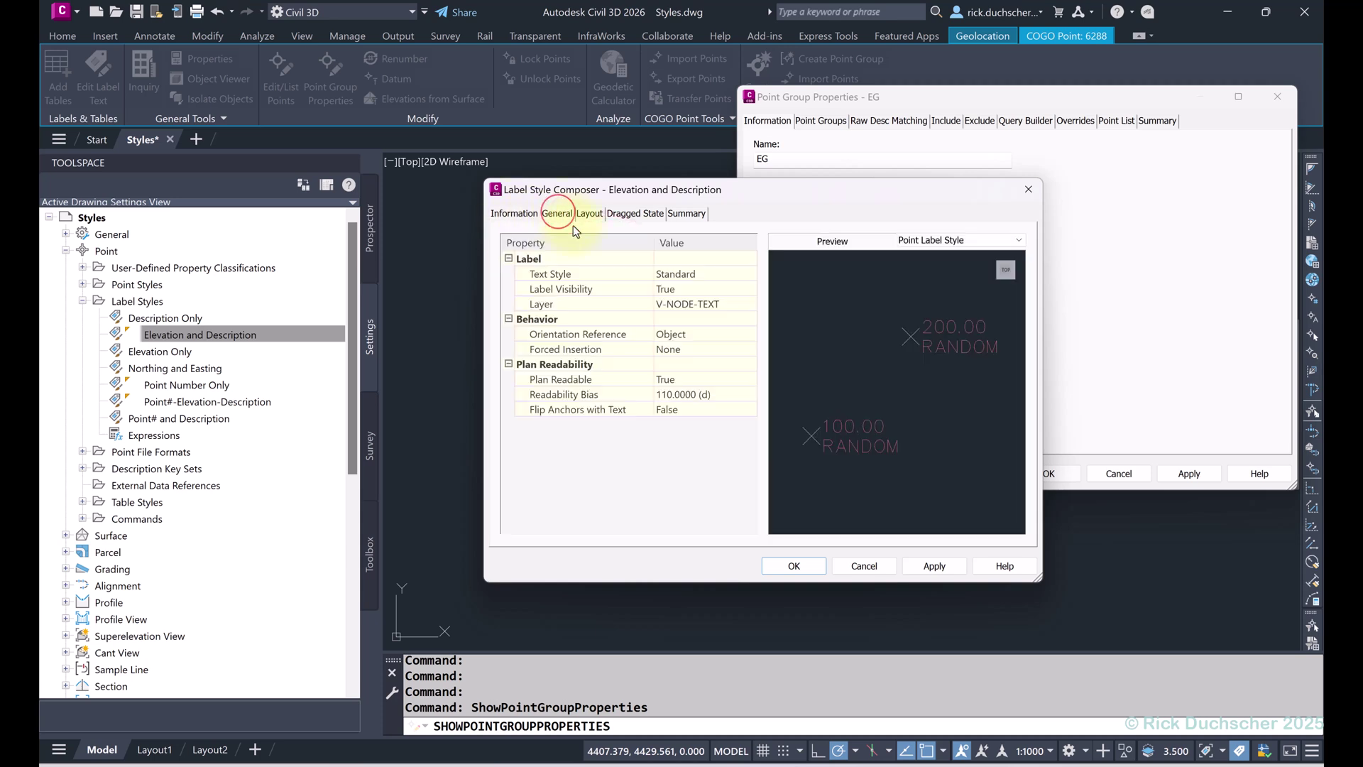
click(689, 277)
click(750, 274)
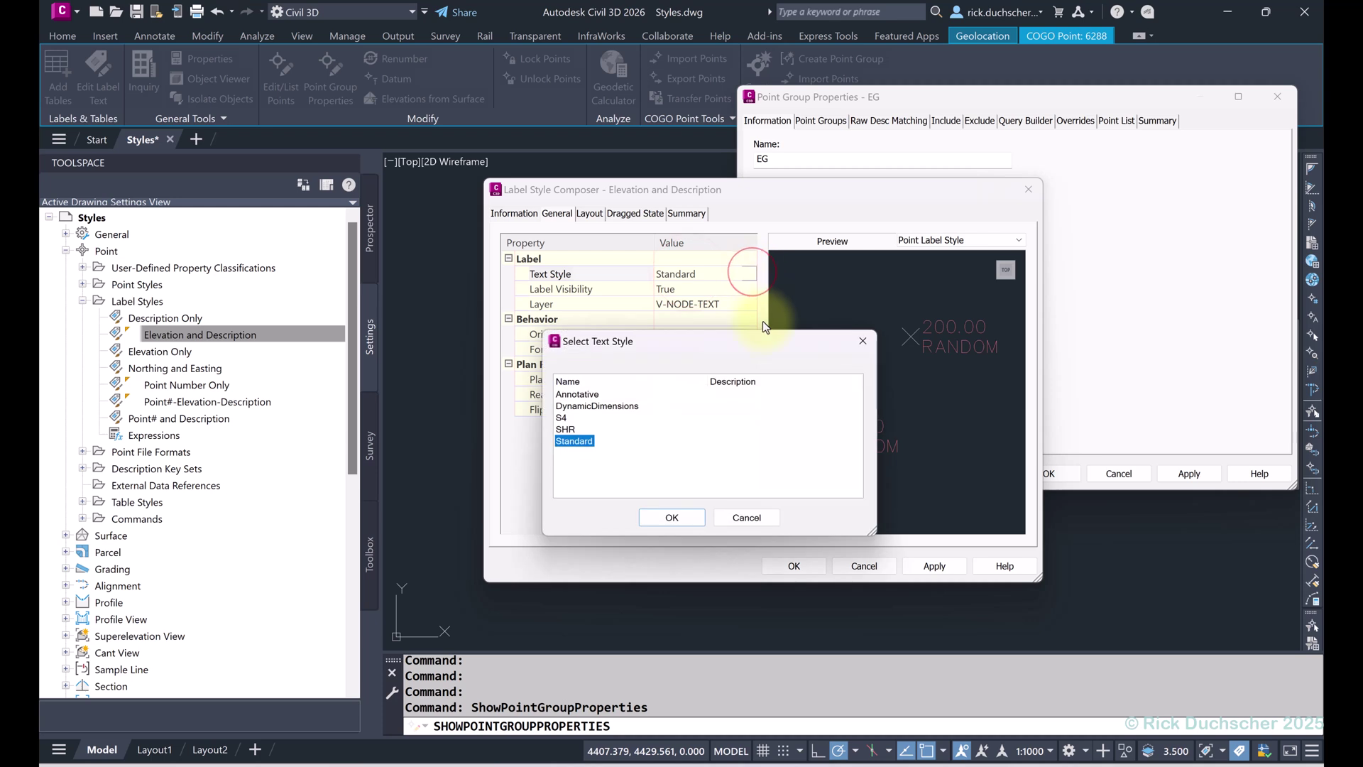
click(869, 346)
Try Label Visibility set to False in the Elevation and Description label style, and restore it to True.
click(667, 289)
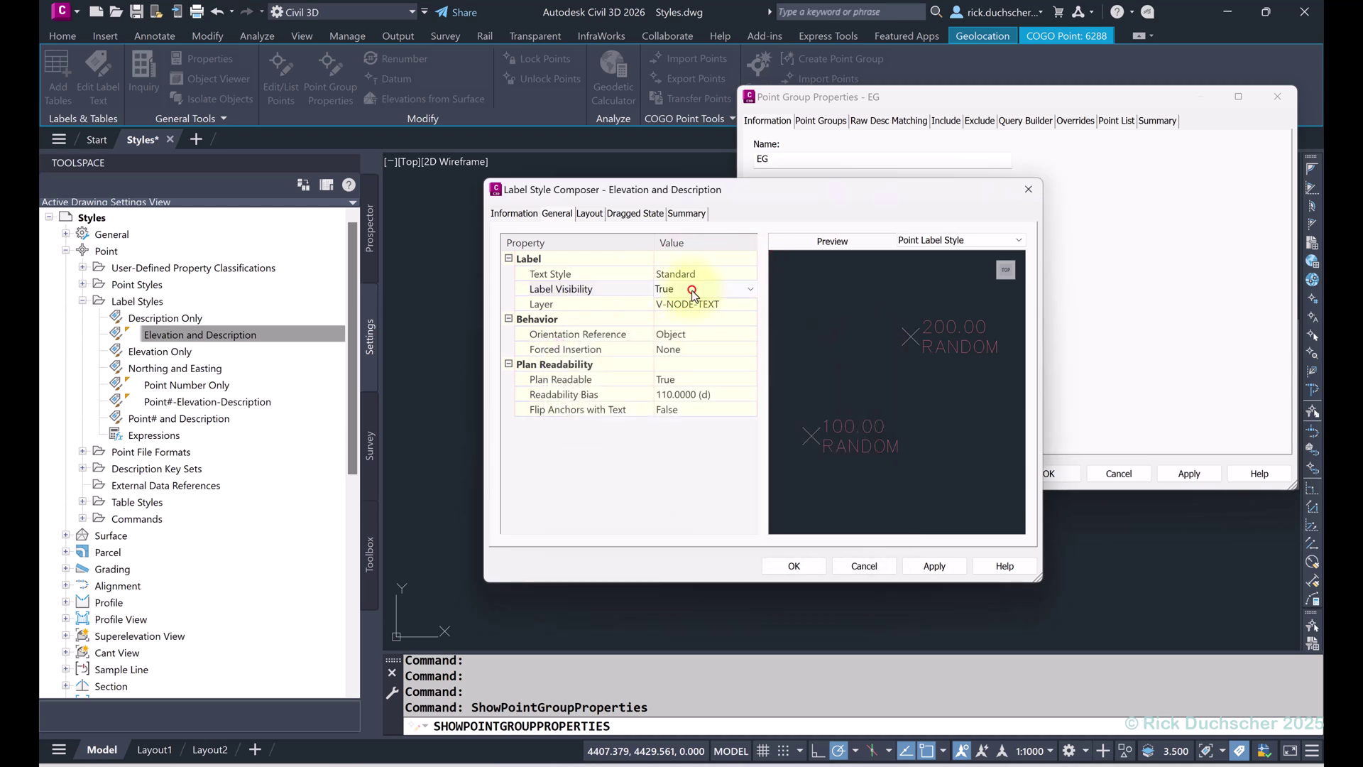
click(685, 289)
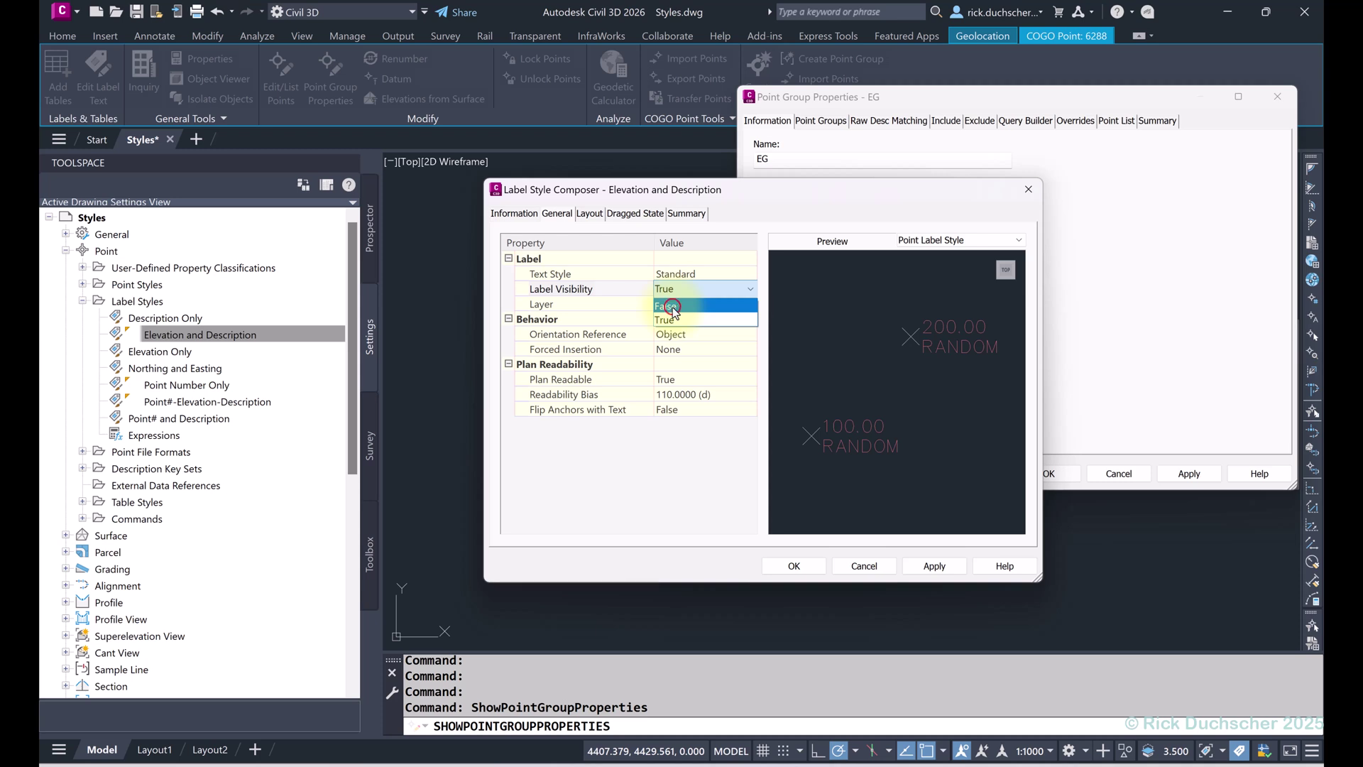
click(667, 306)
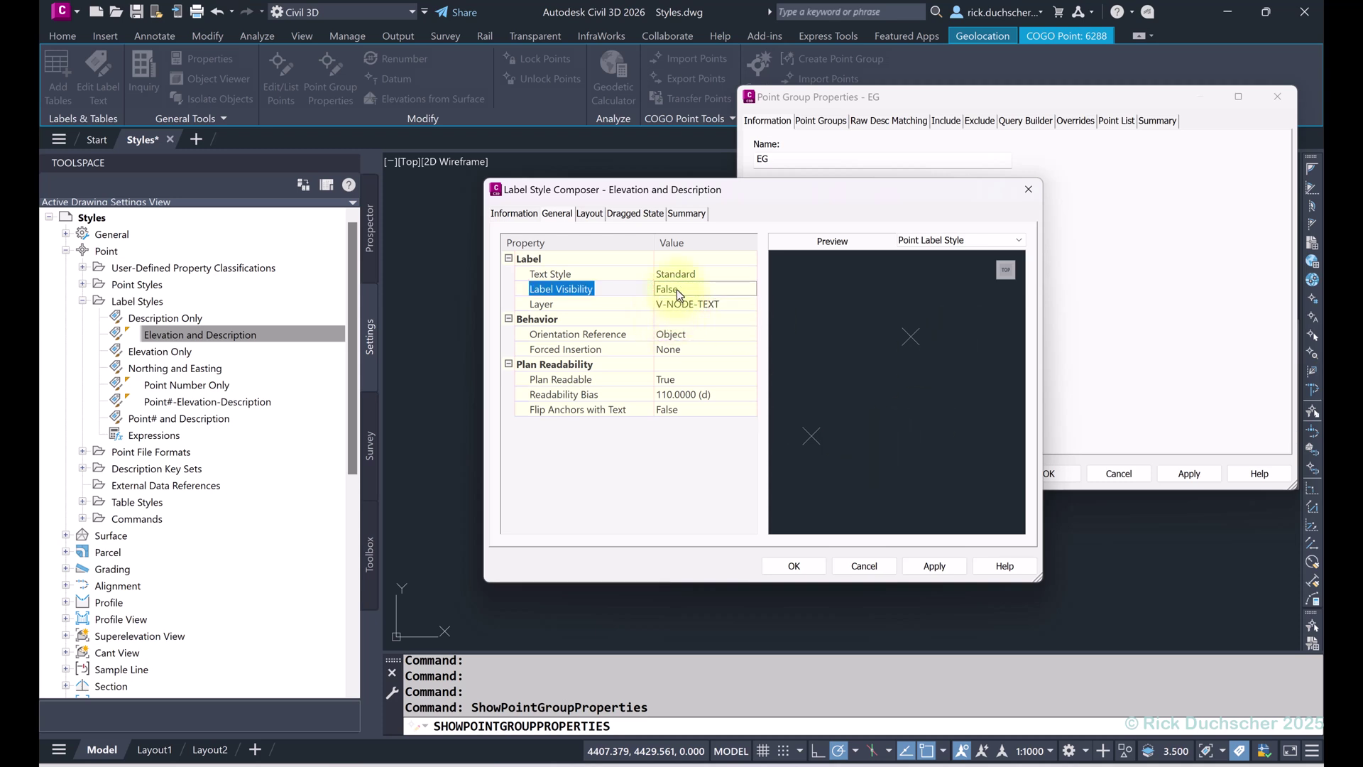
click(678, 289)
click(670, 320)
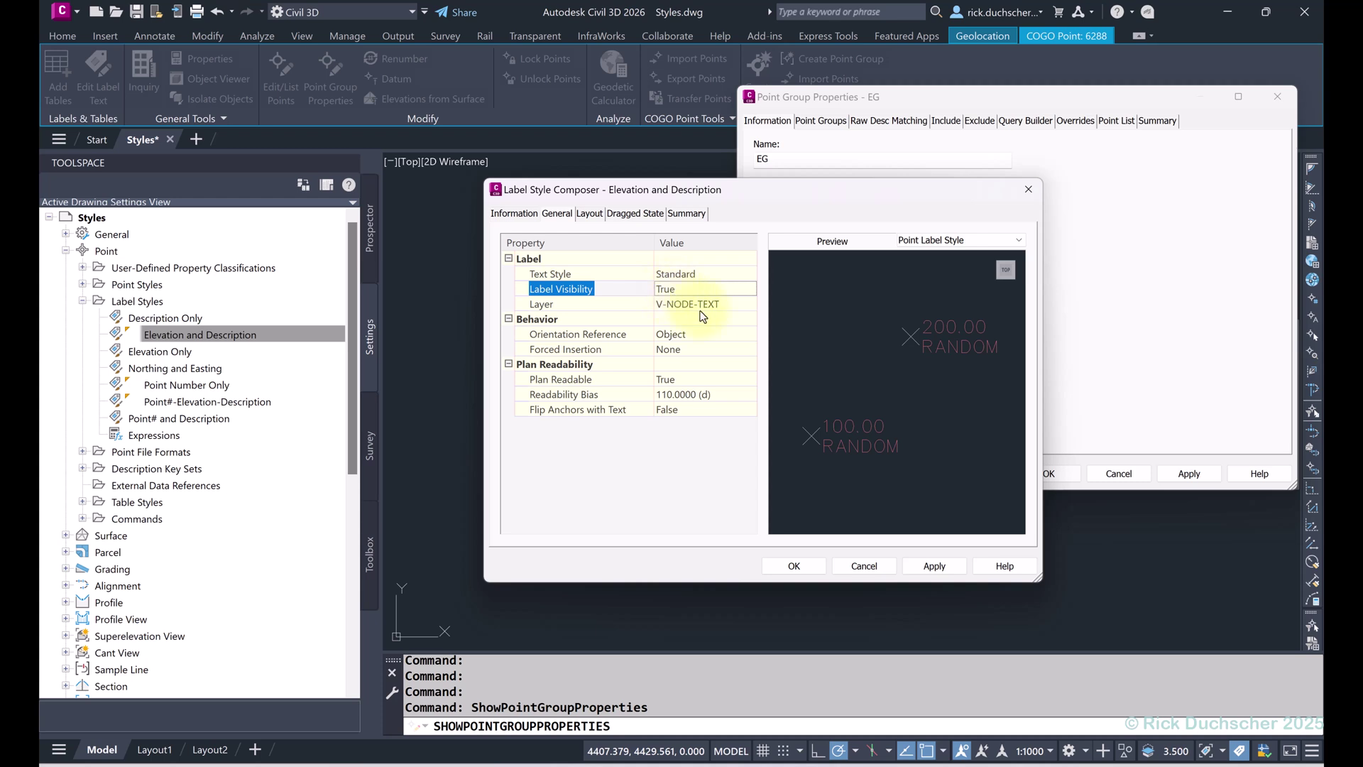
Examine the label style's Layer, Plan Readable and Readability Bias settings.
click(574, 304)
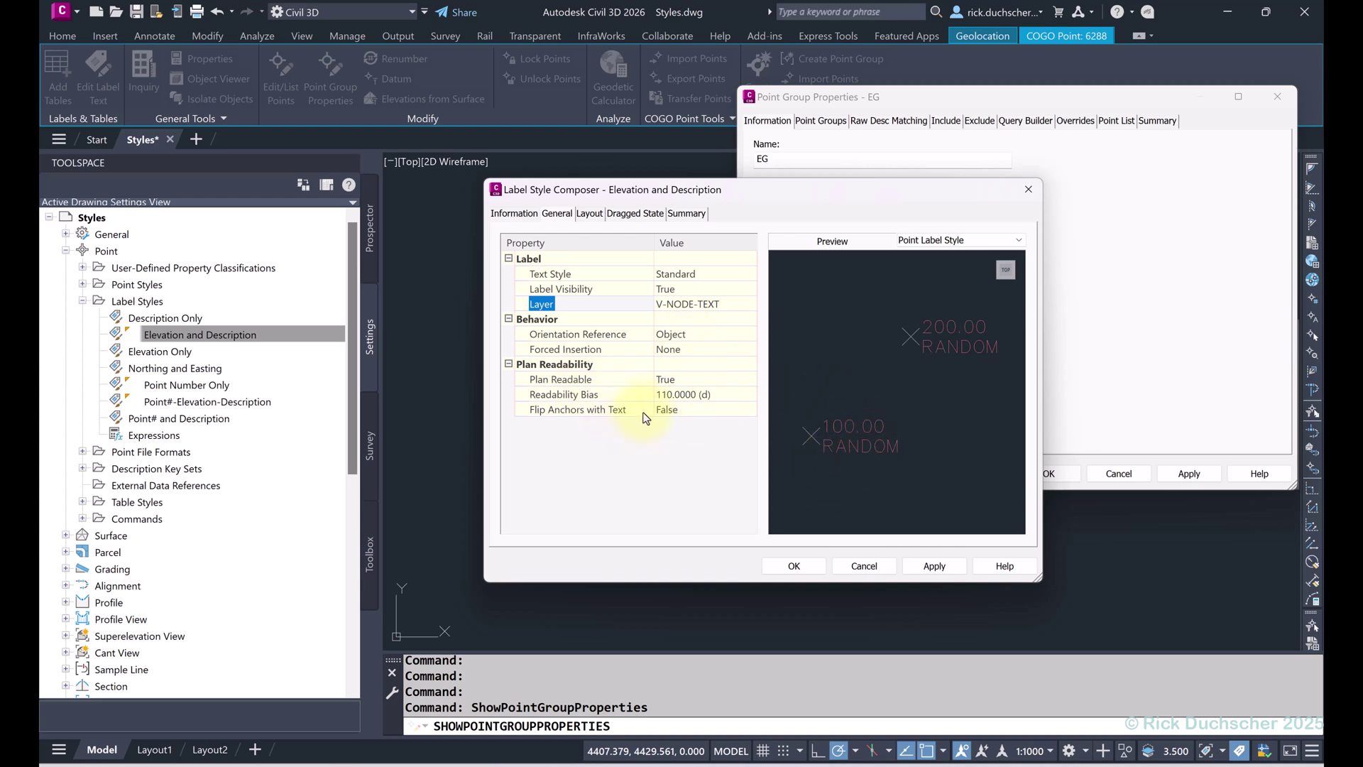
click(537, 365)
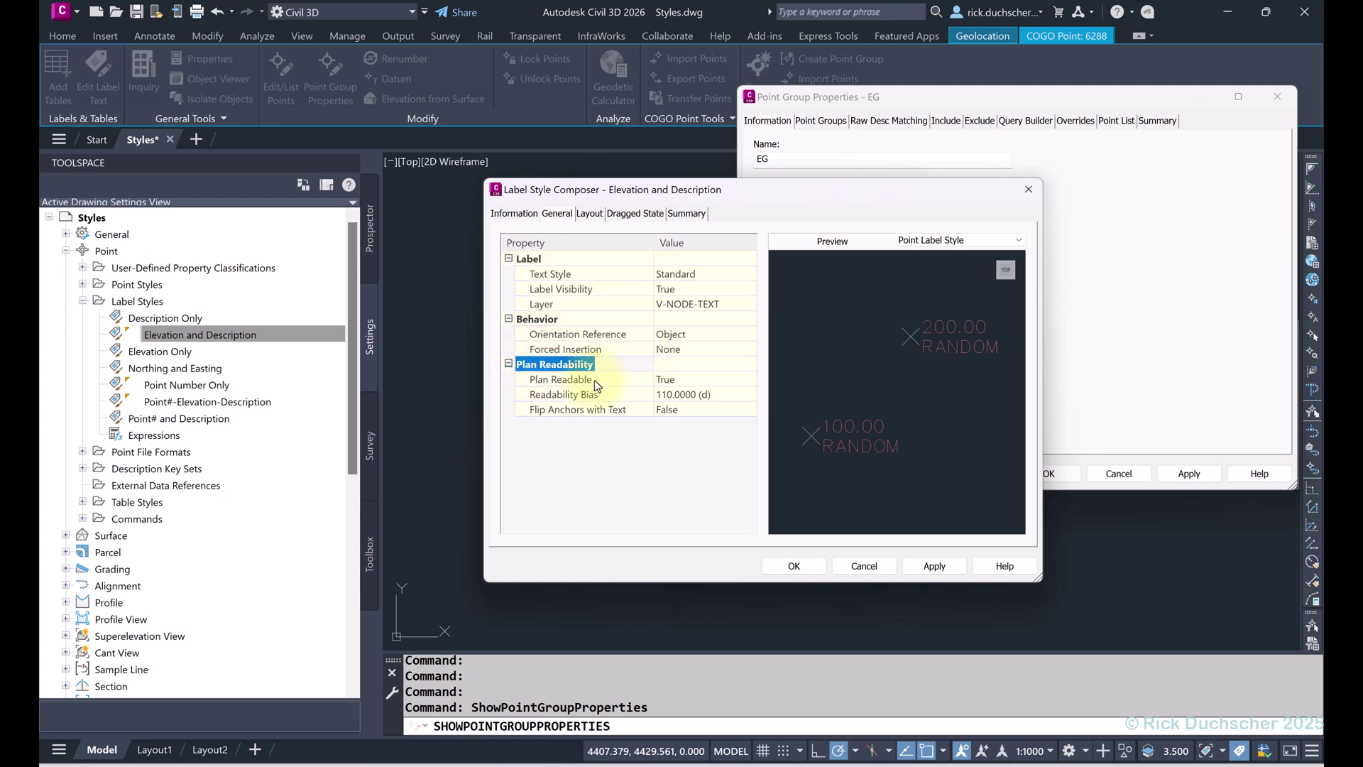
click(544, 381)
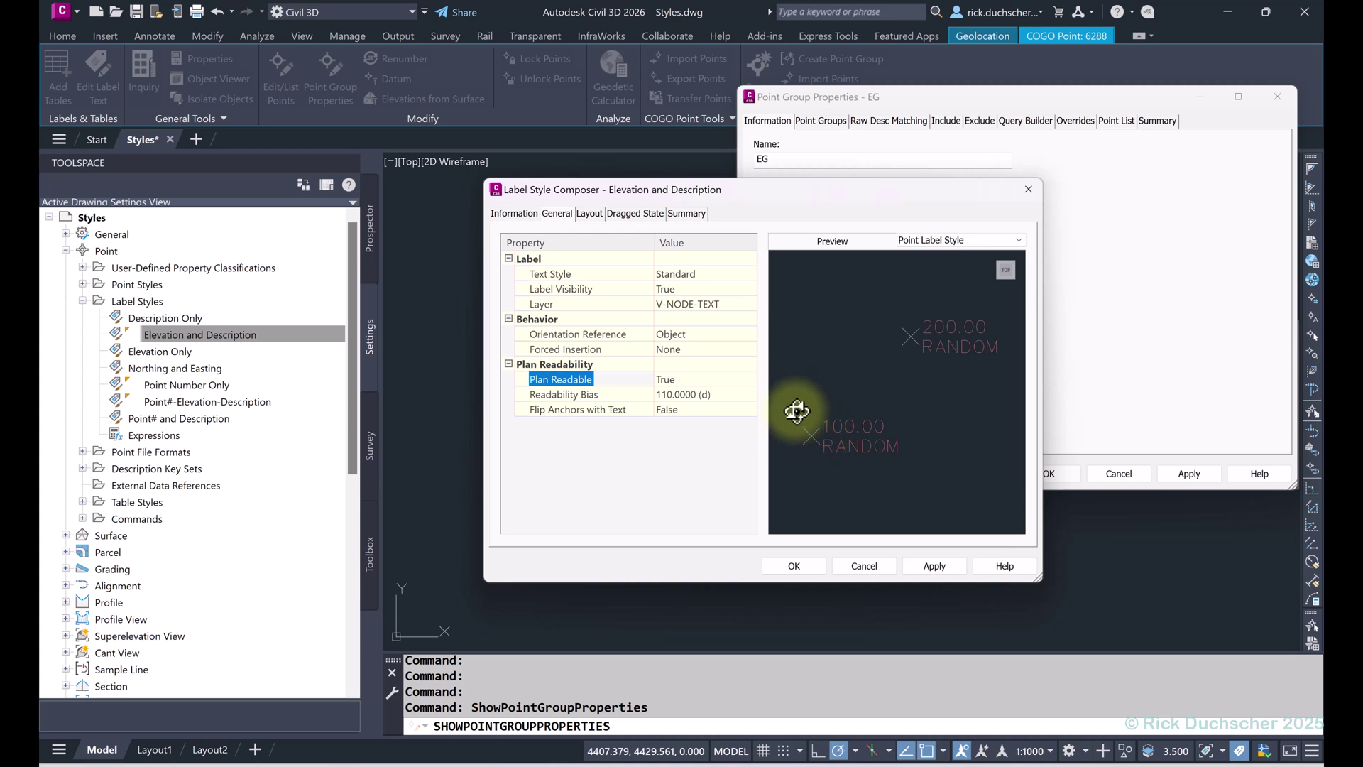
click(671, 394)
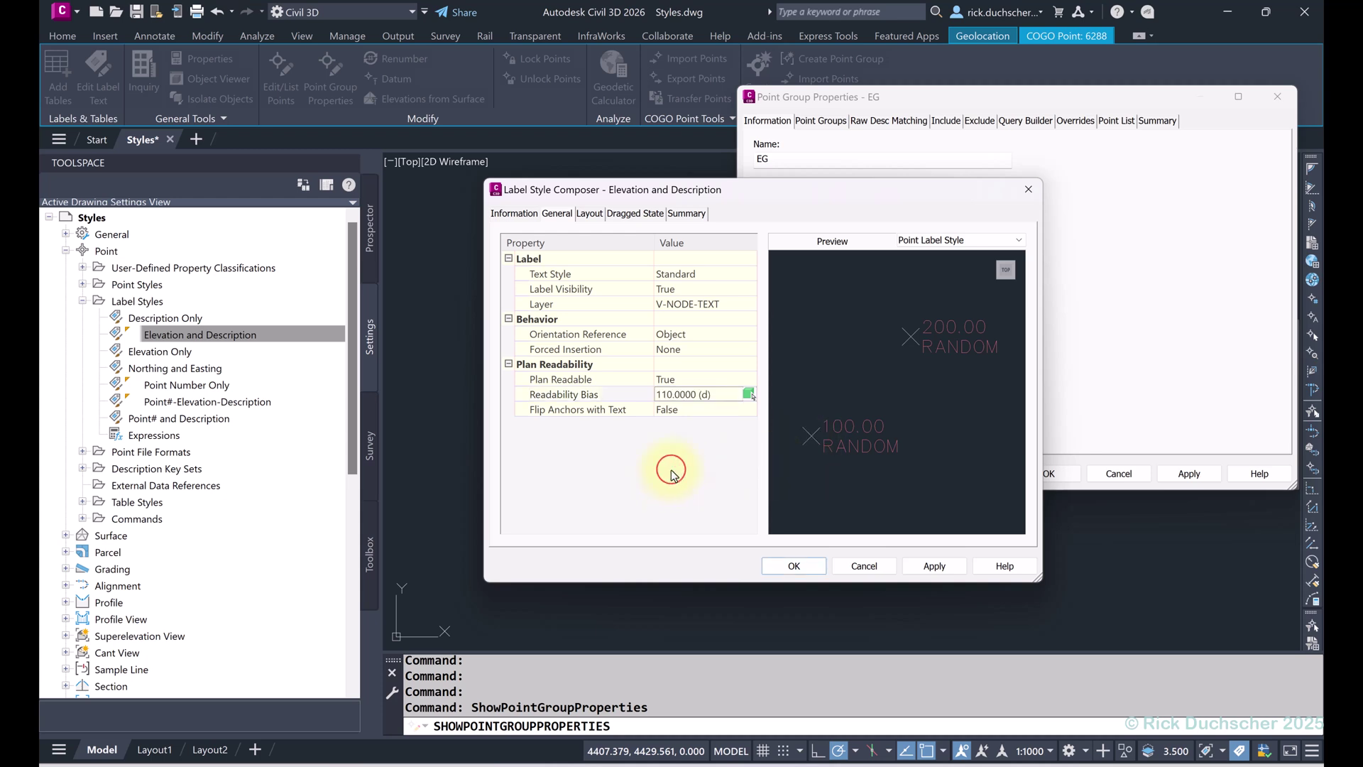
Try Plan Readable set to False in the Elevation and Description label style, and set it back to True.
click(668, 379)
click(668, 379)
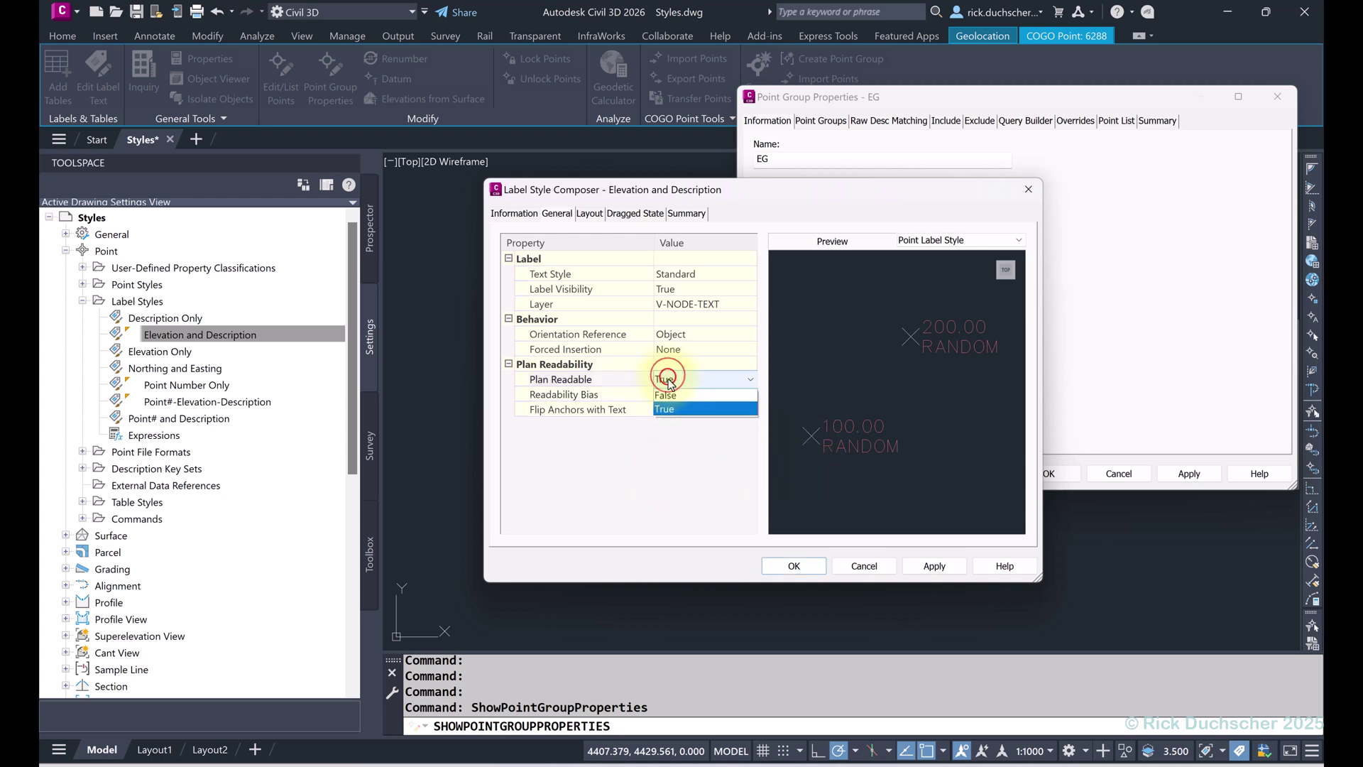
click(672, 395)
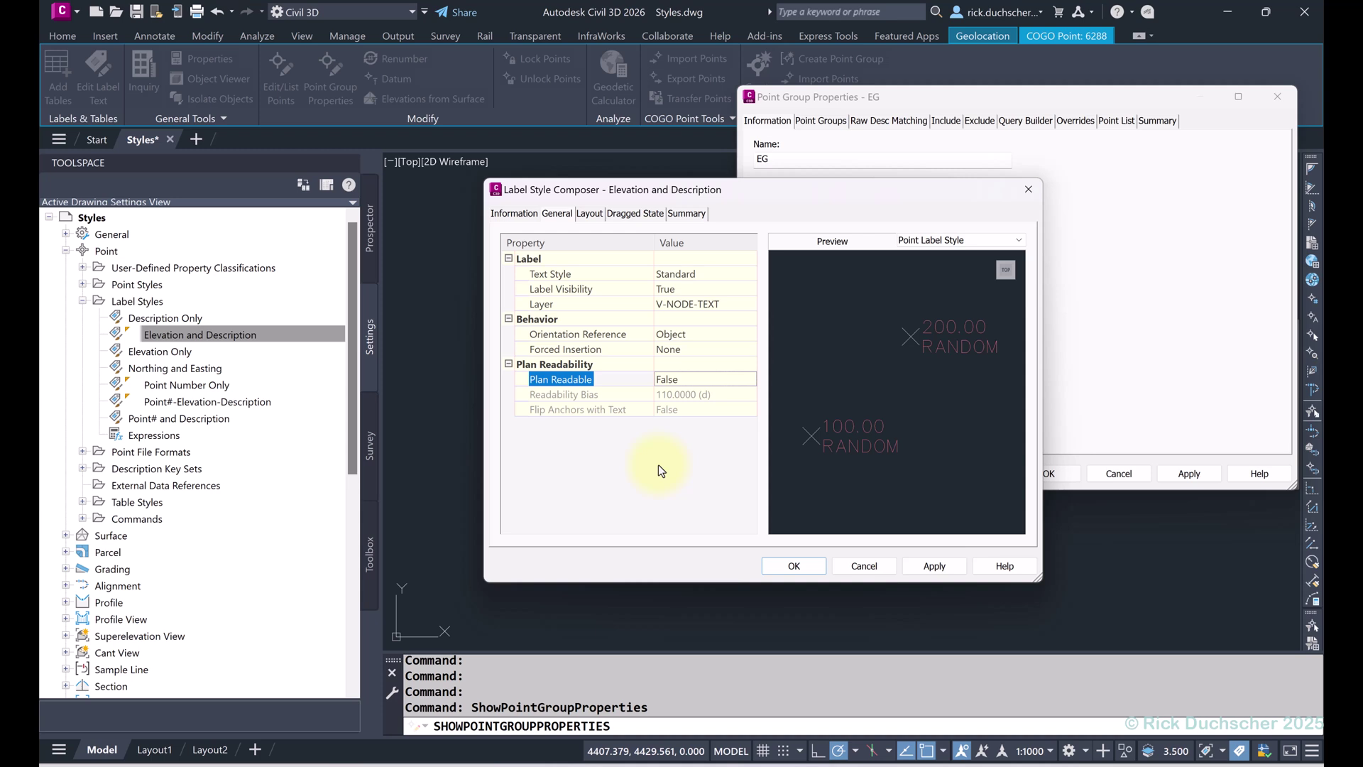
click(668, 382)
click(665, 409)
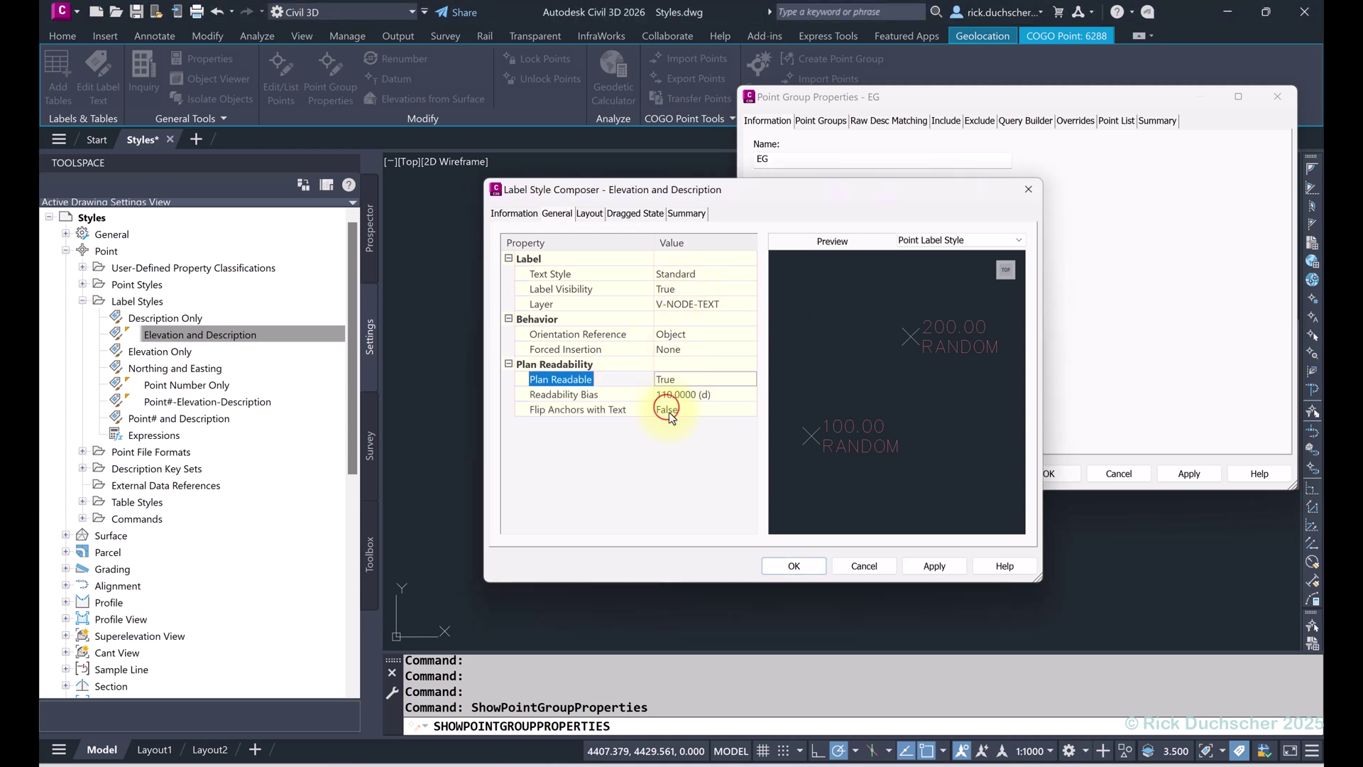
Review the text components in the Elevation and Description label style's layout, and display the Point Elev component's settings.
click(591, 214)
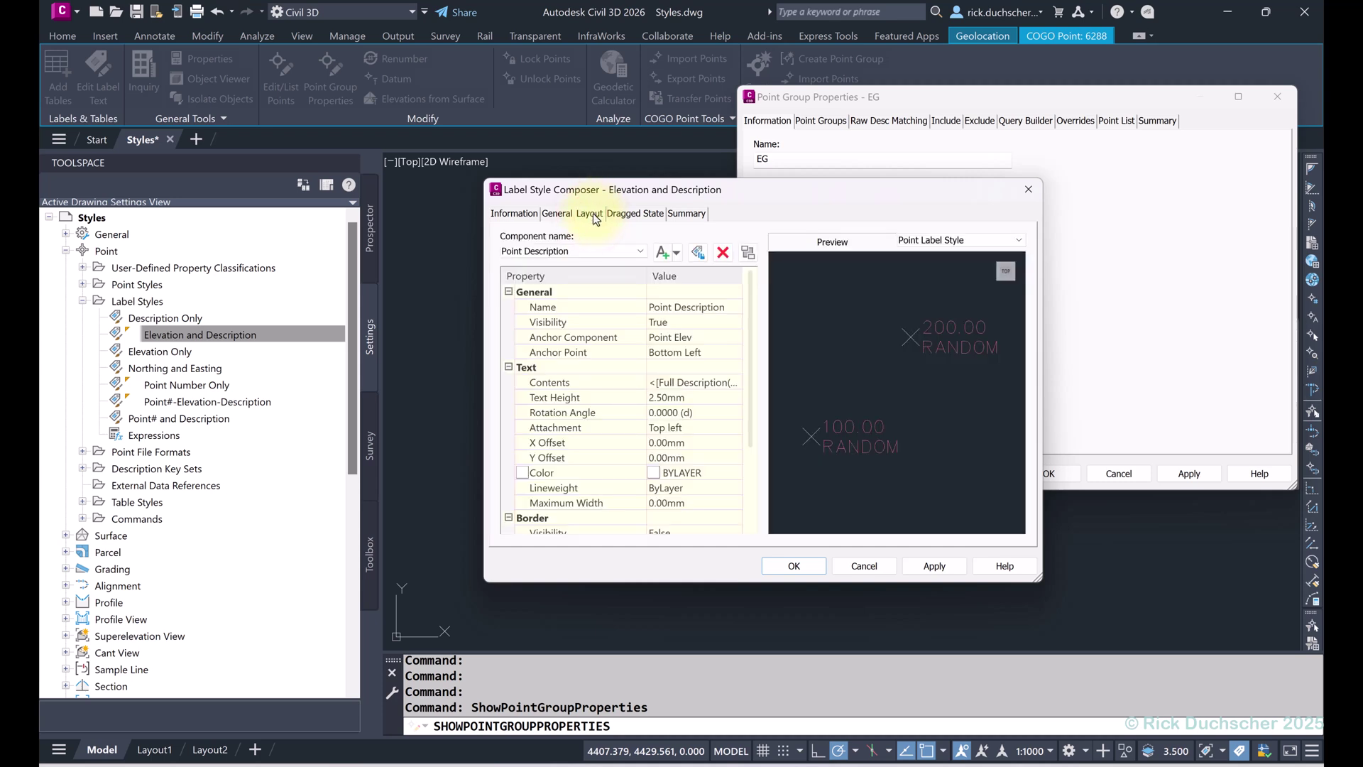
click(544, 252)
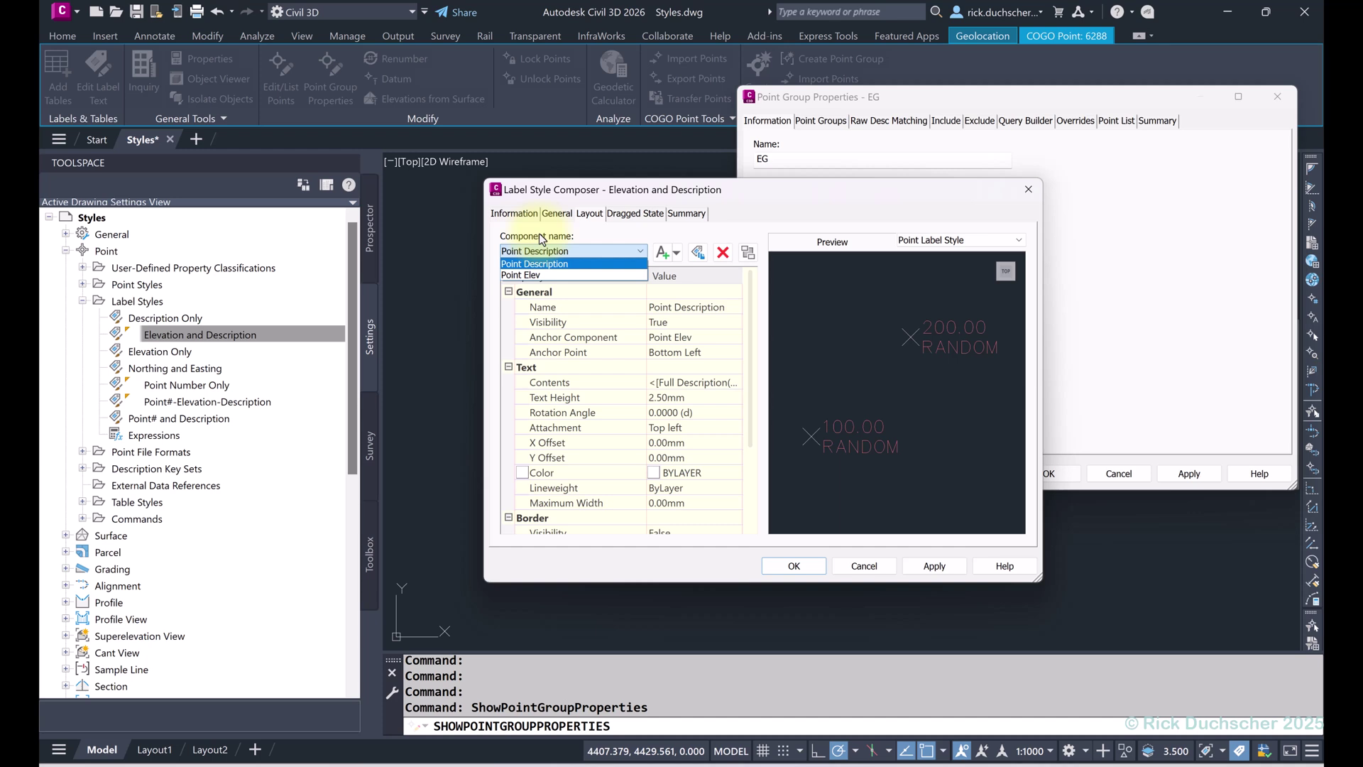
click(539, 233)
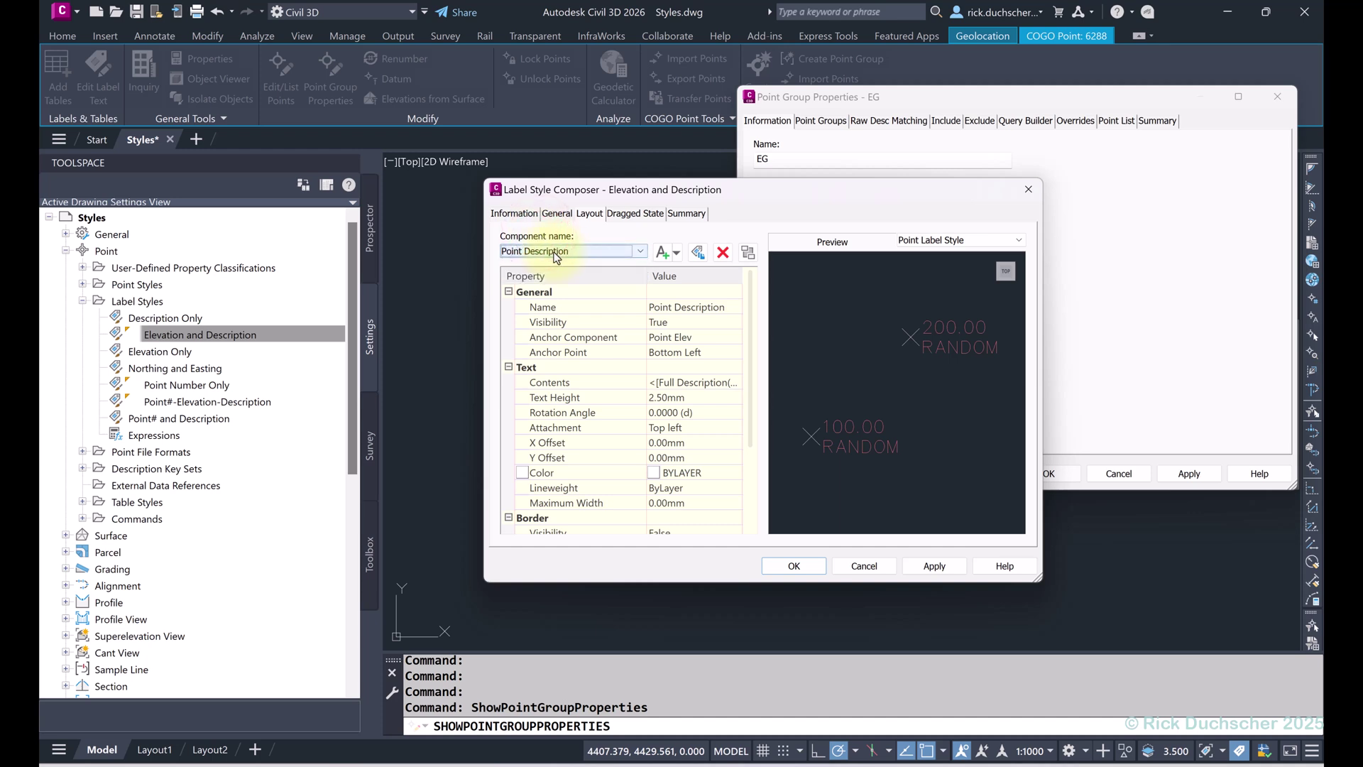
click(554, 254)
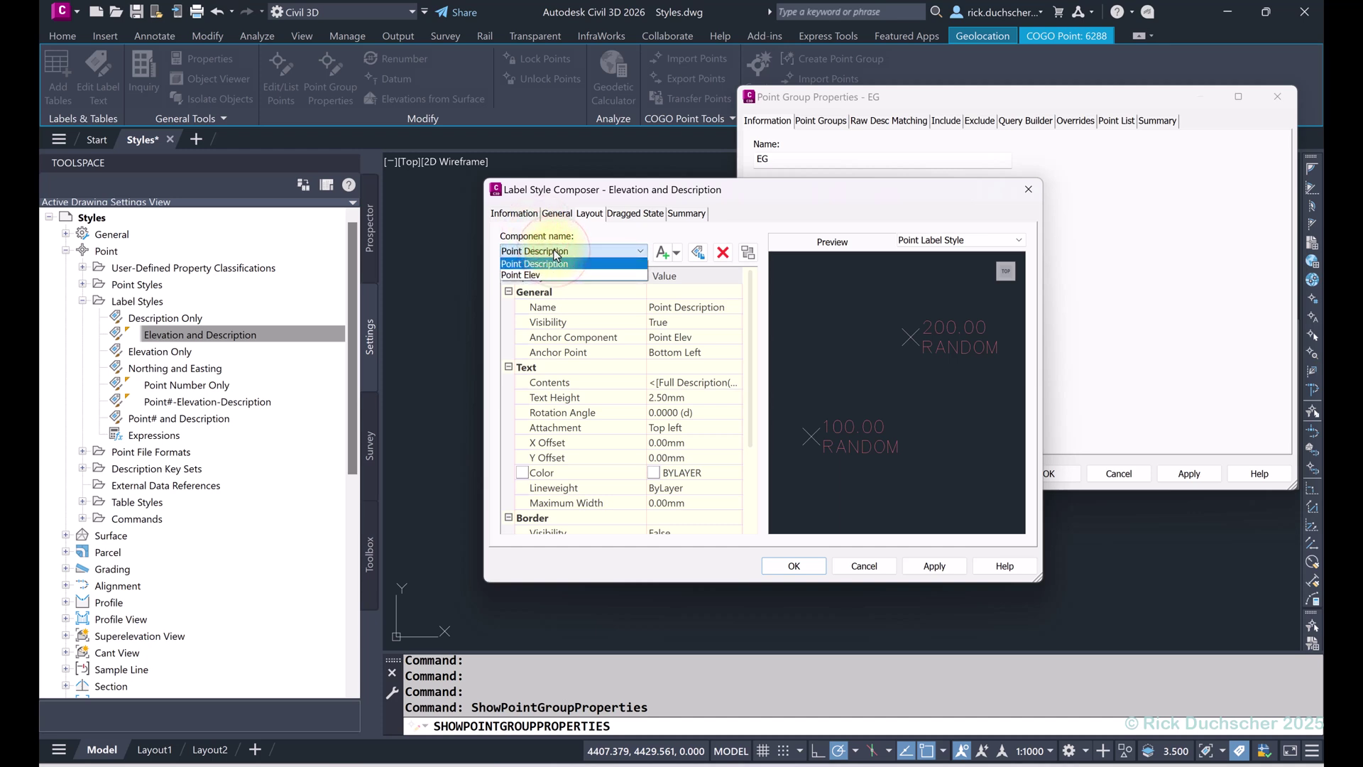
click(554, 254)
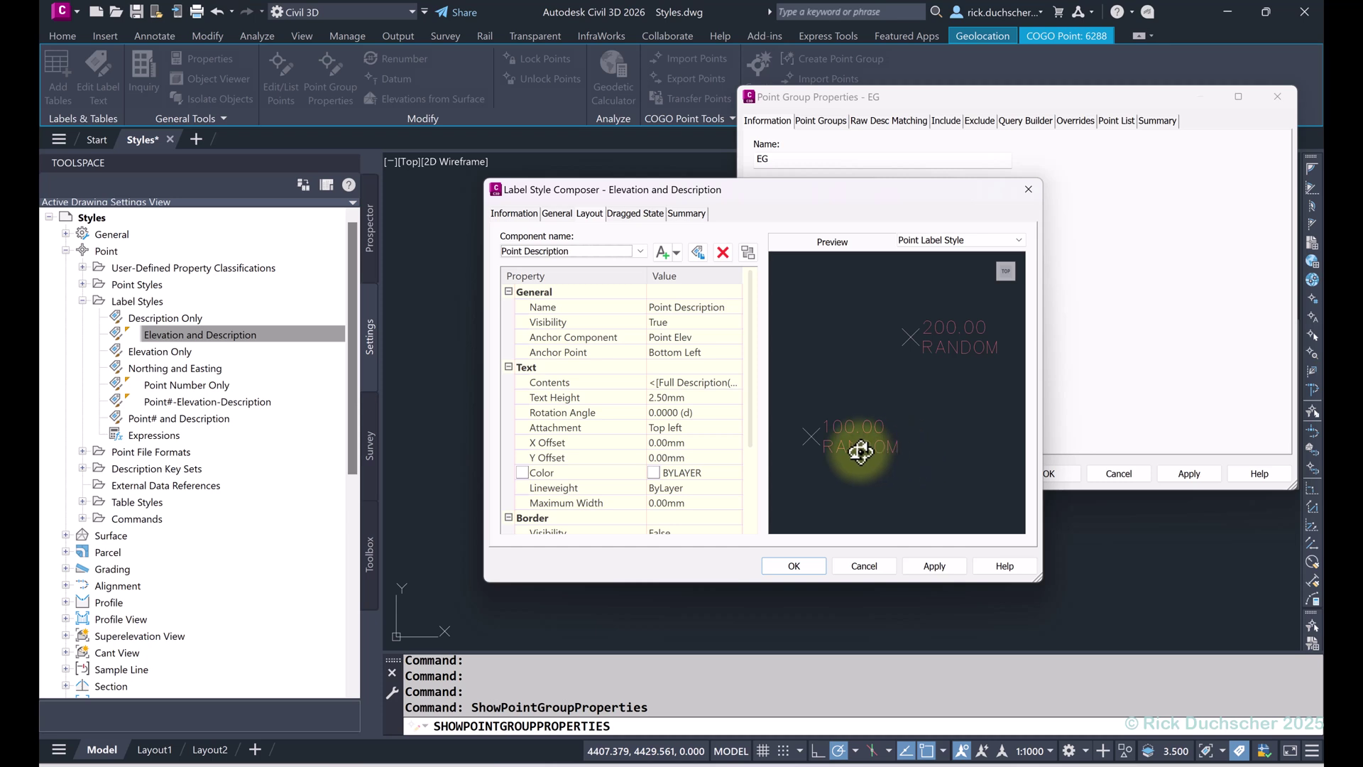
click(639, 252)
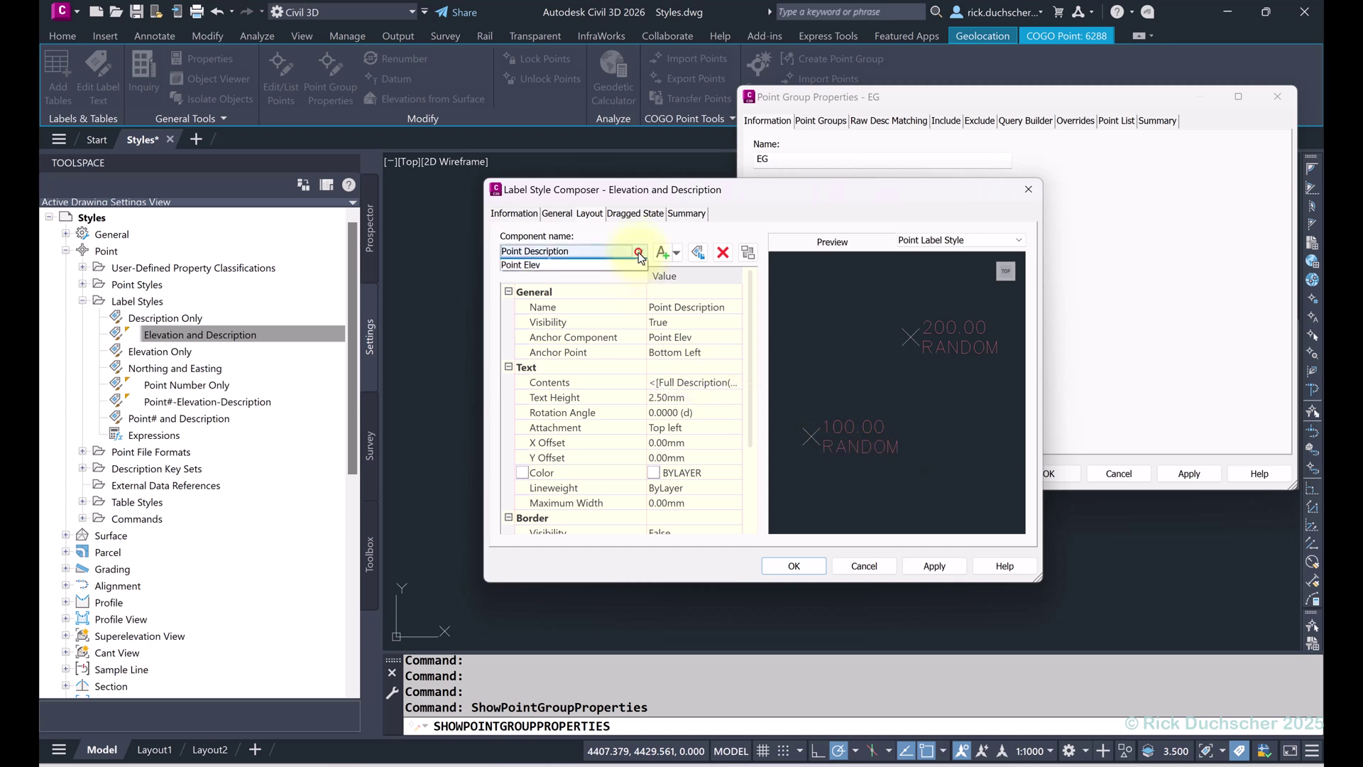
click(614, 265)
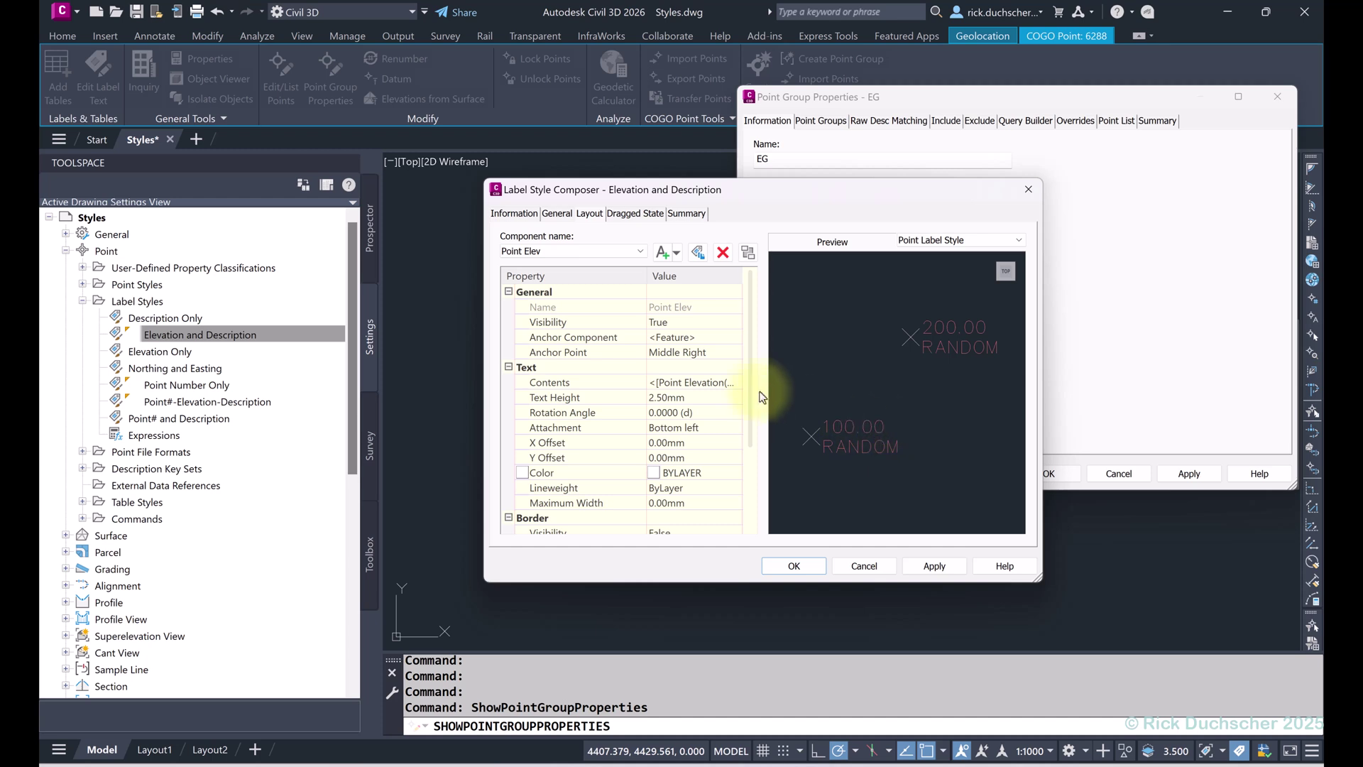
Try the Point Elev component's Anchor Point set to Top Left, and set it back to Middle Right.
click(664, 355)
click(662, 352)
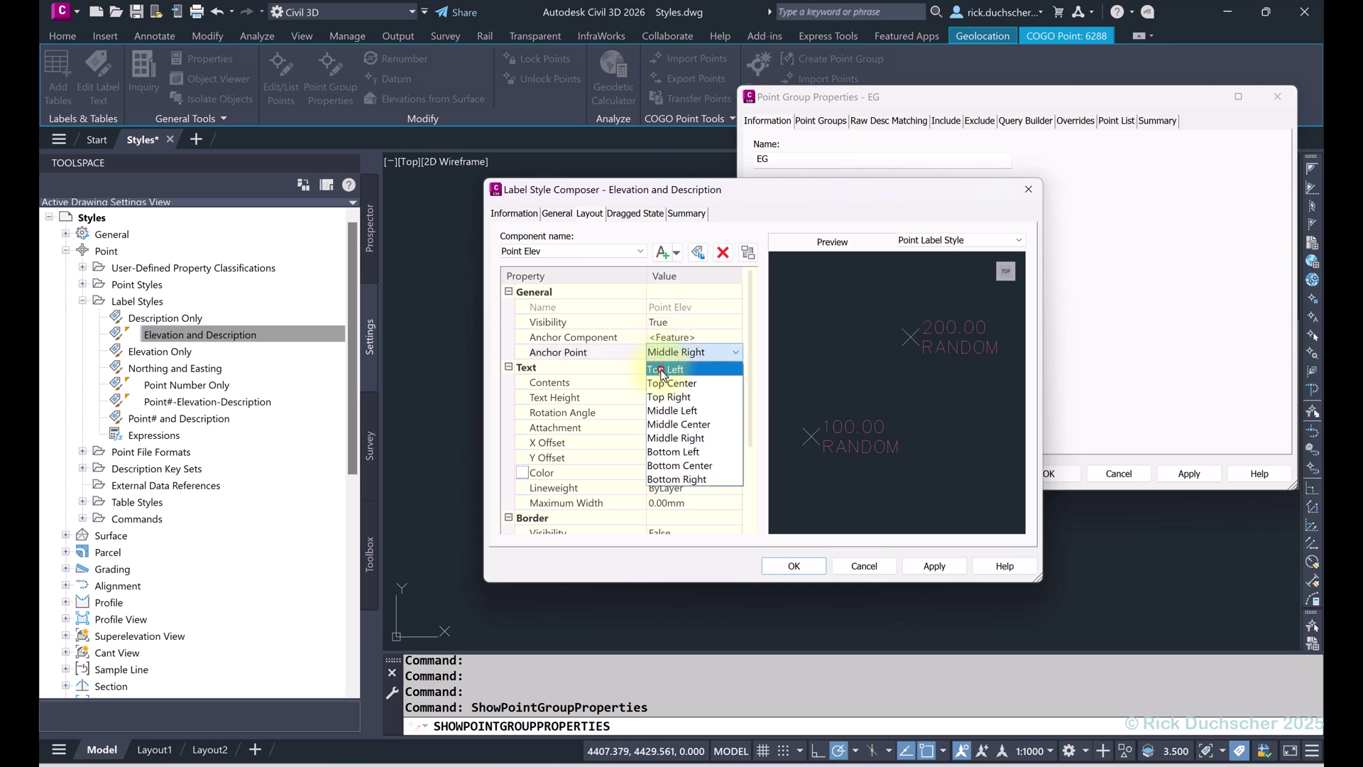
click(662, 370)
click(666, 354)
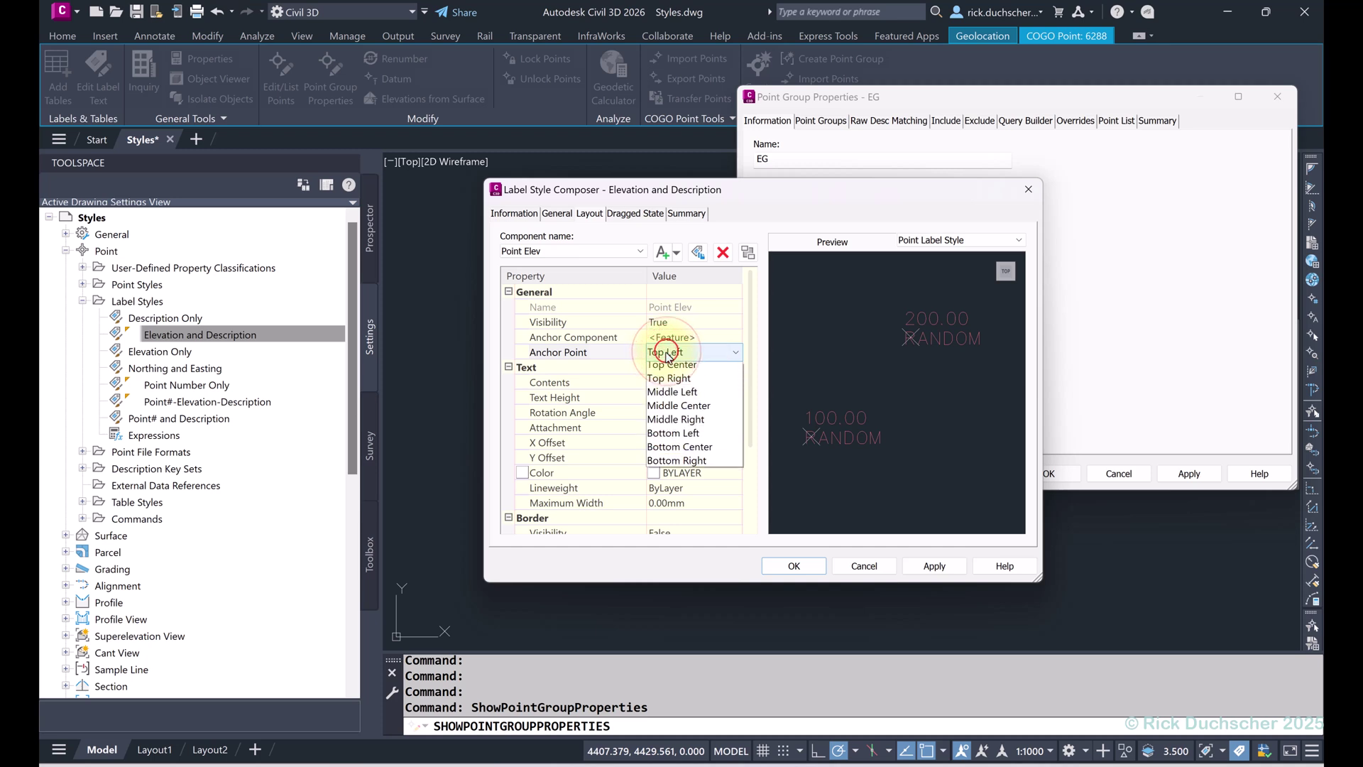
click(674, 421)
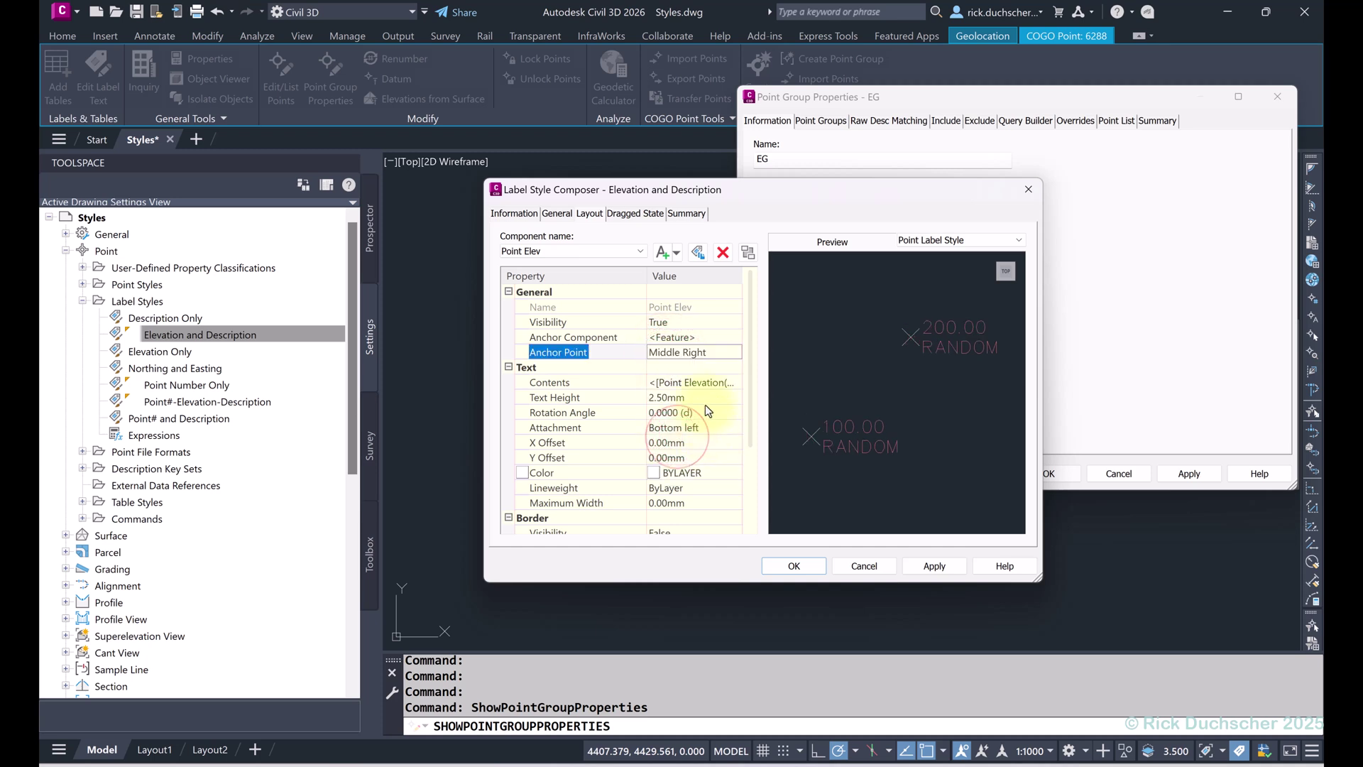
click(704, 355)
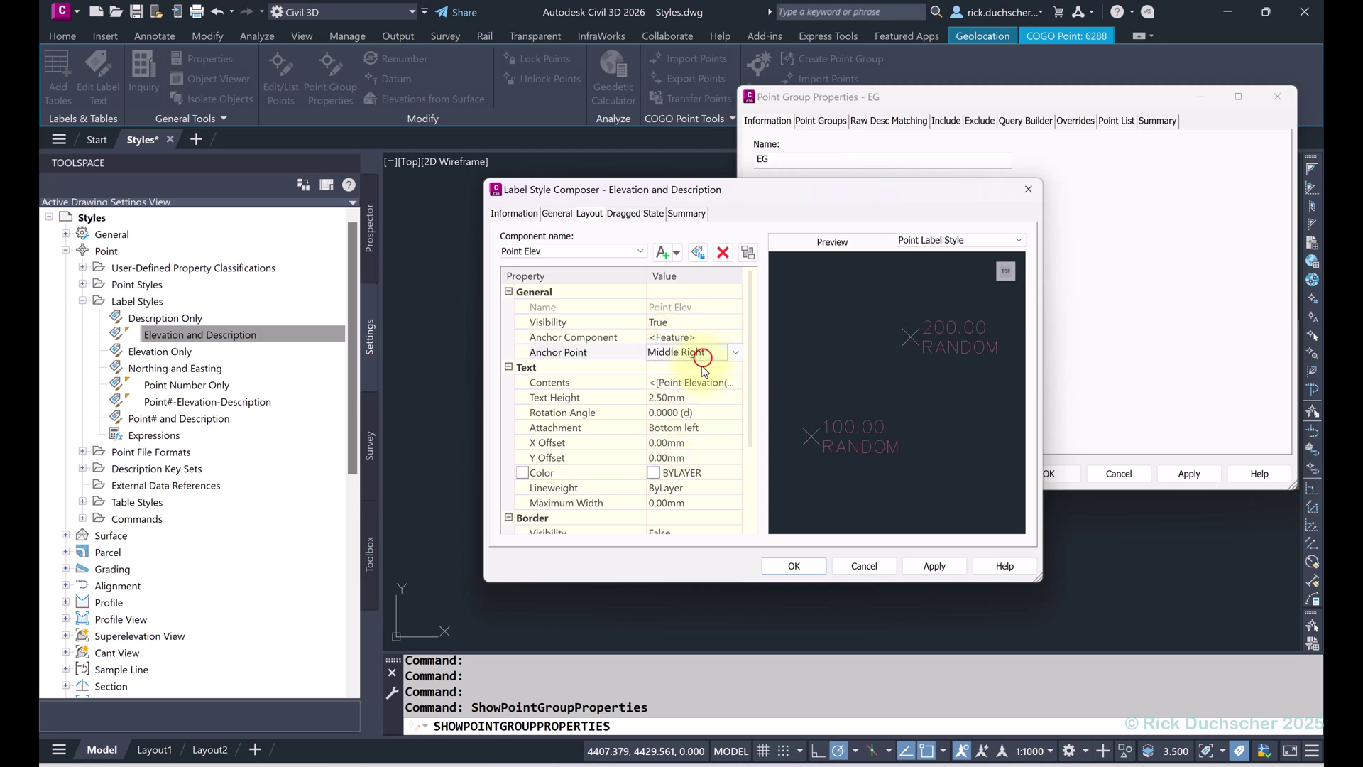
click(581, 366)
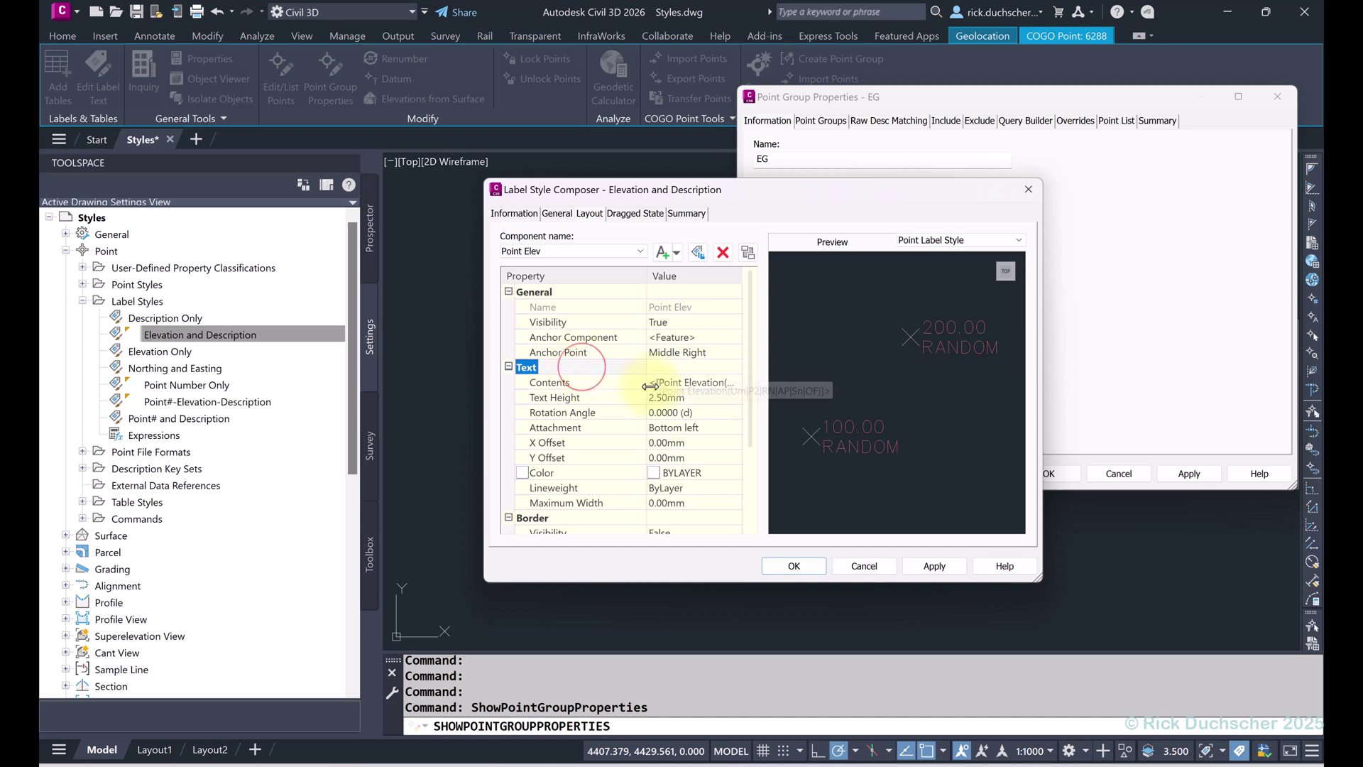
Open the Point Elev component's text contents for editing and review its format and property options.
click(540, 383)
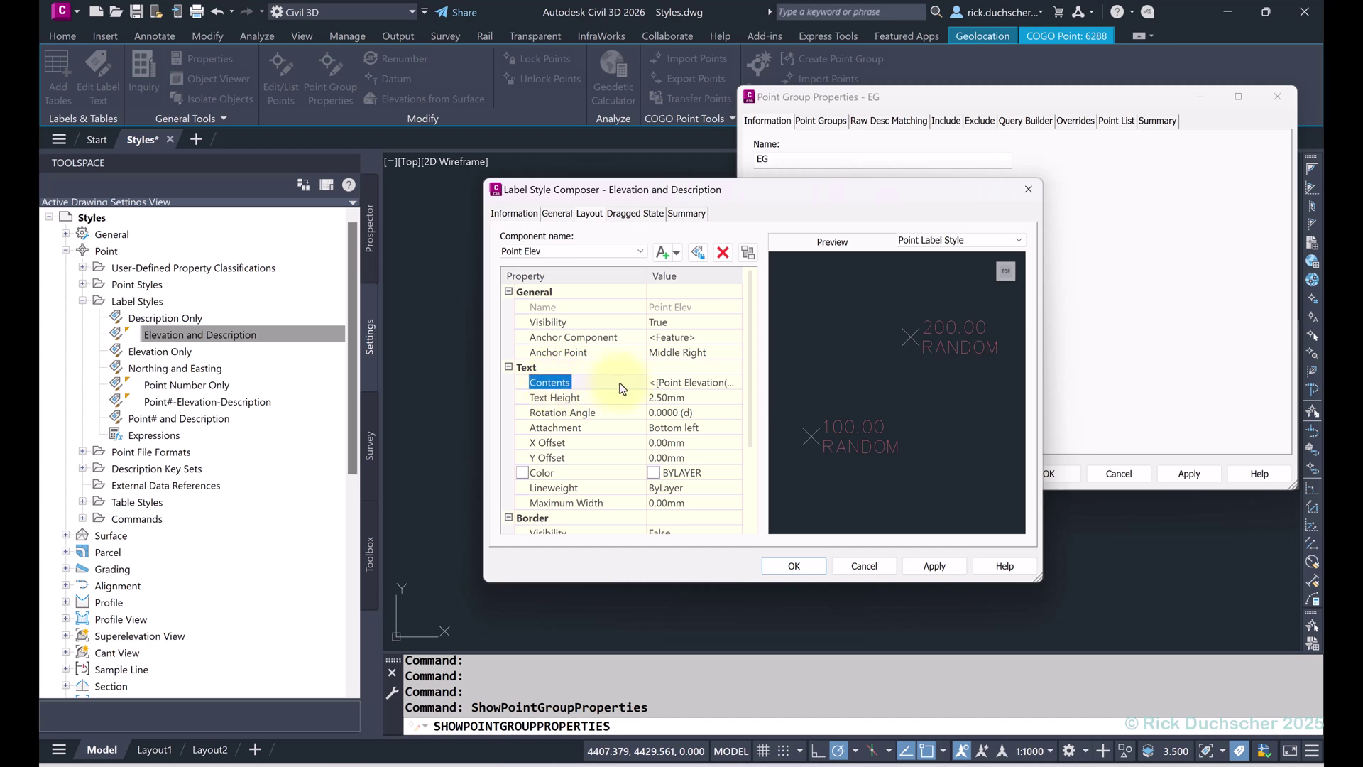
click(671, 382)
click(735, 382)
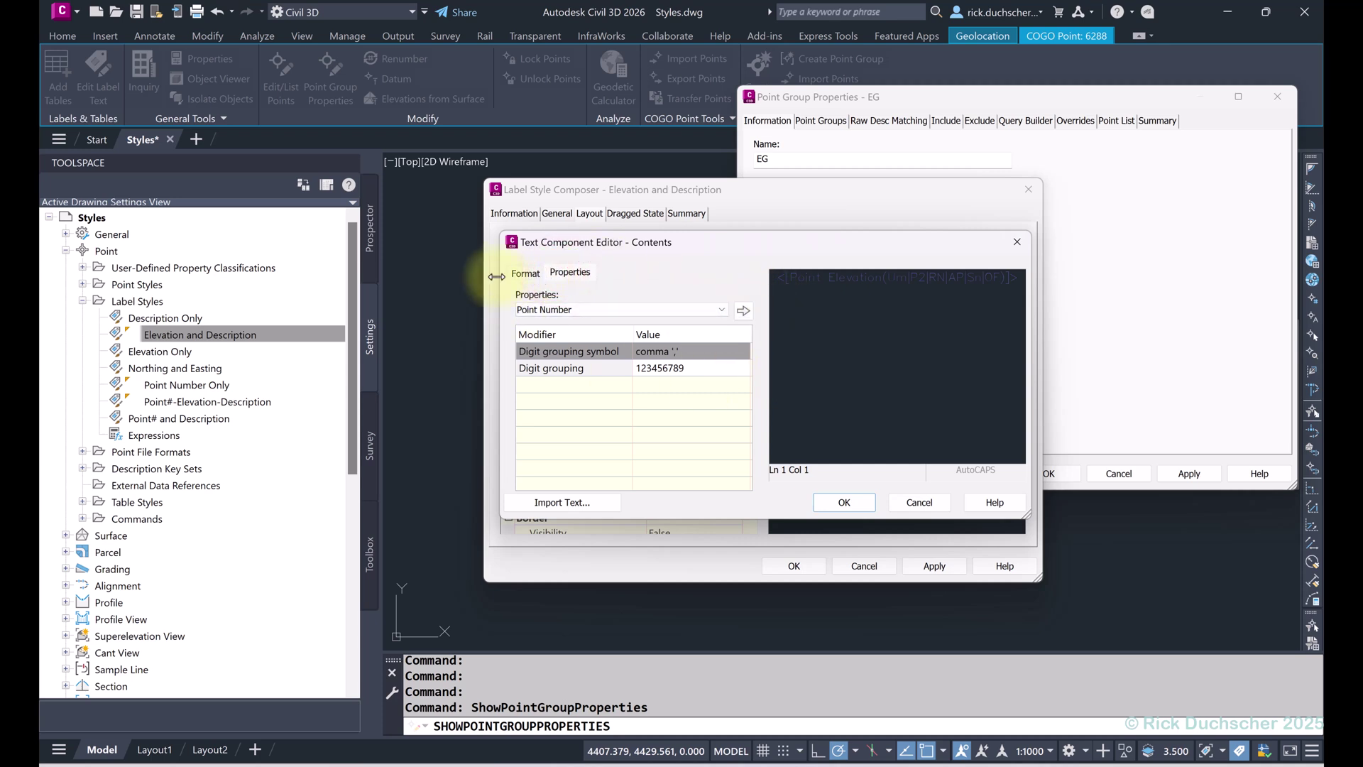
click(522, 274)
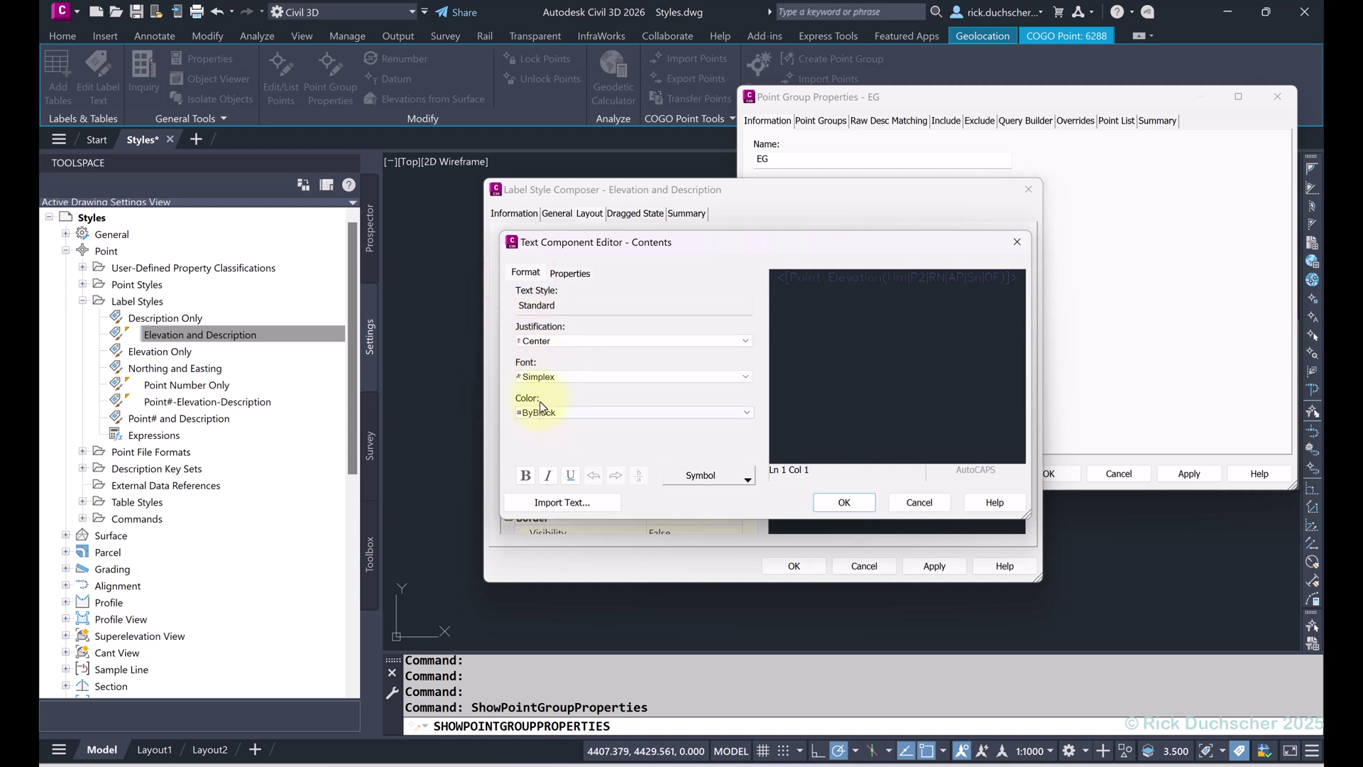
click(568, 274)
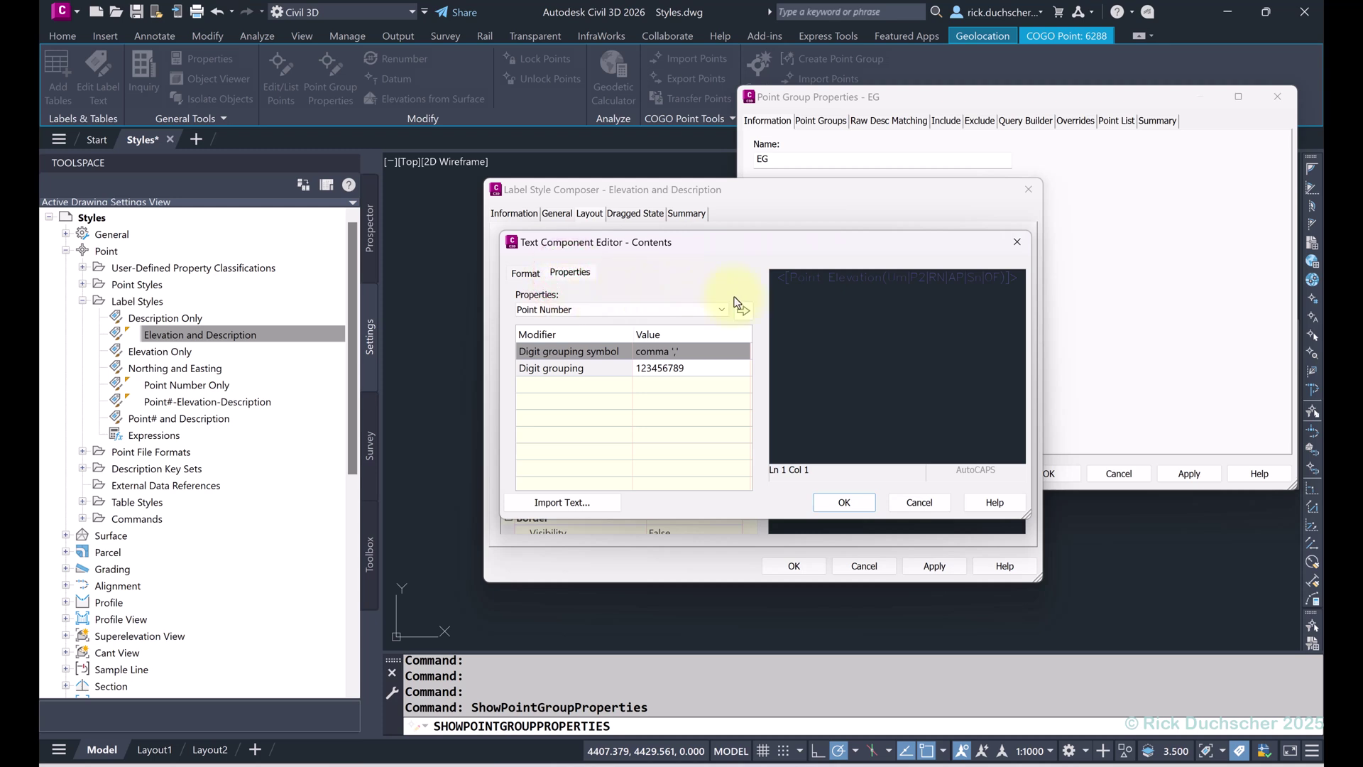
click(656, 241)
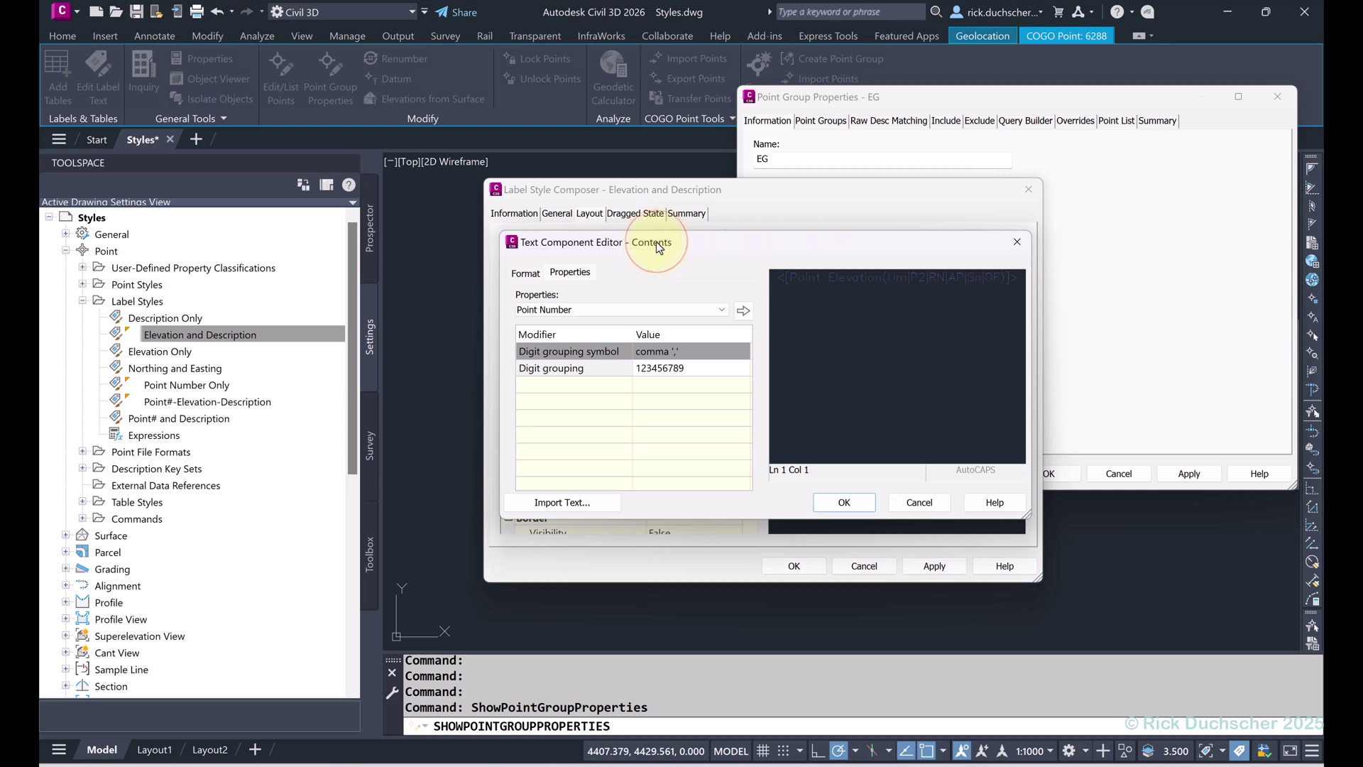
Set the Point Elevation precision to 0.001, update the selected expression in the component's contents with it, and accept the text.
click(844, 278)
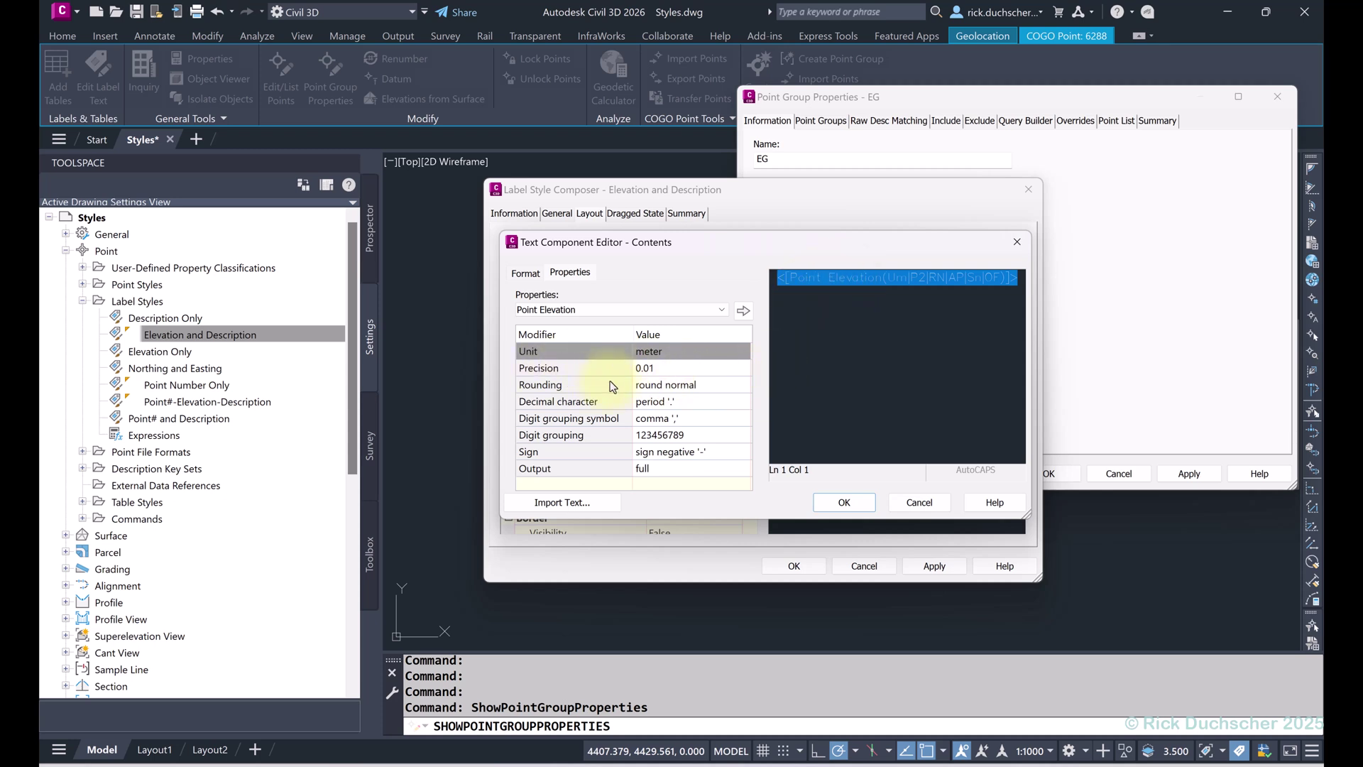
click(670, 367)
click(670, 367)
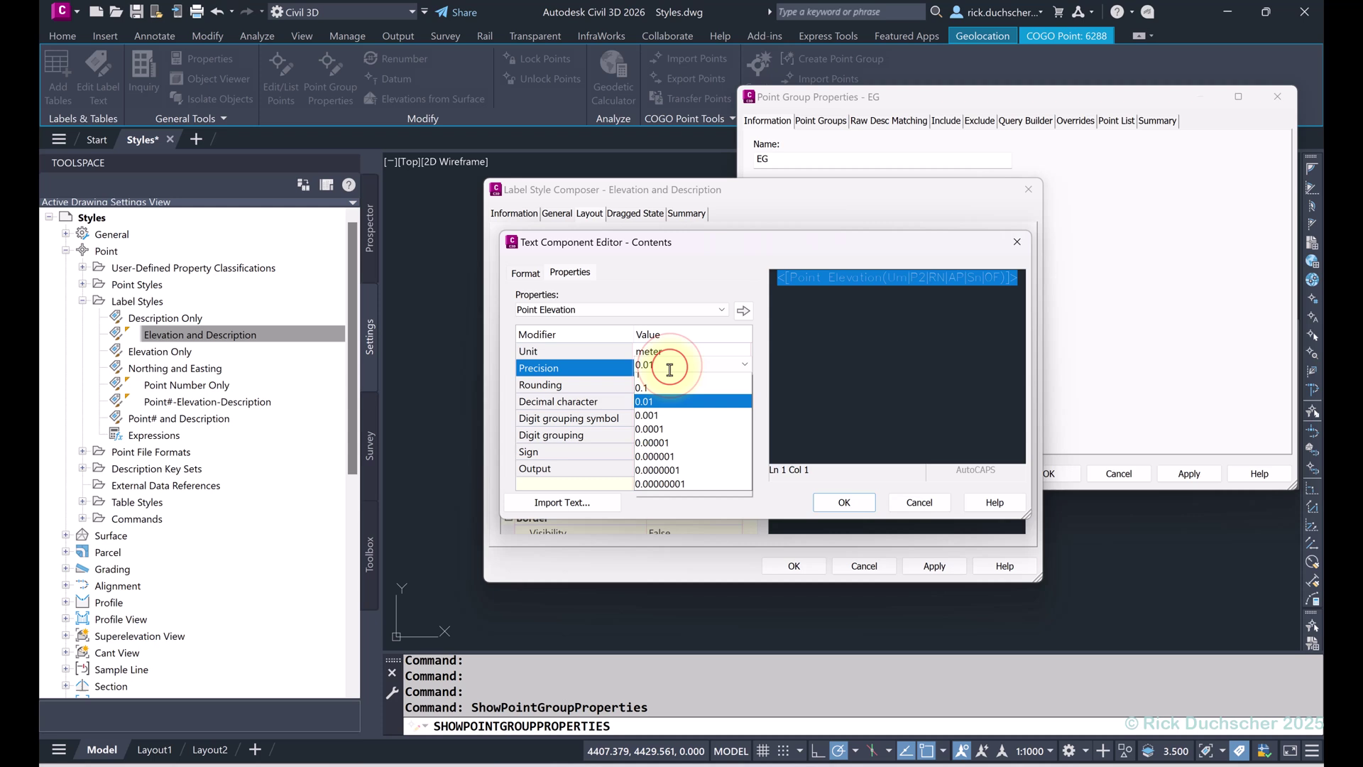
click(659, 419)
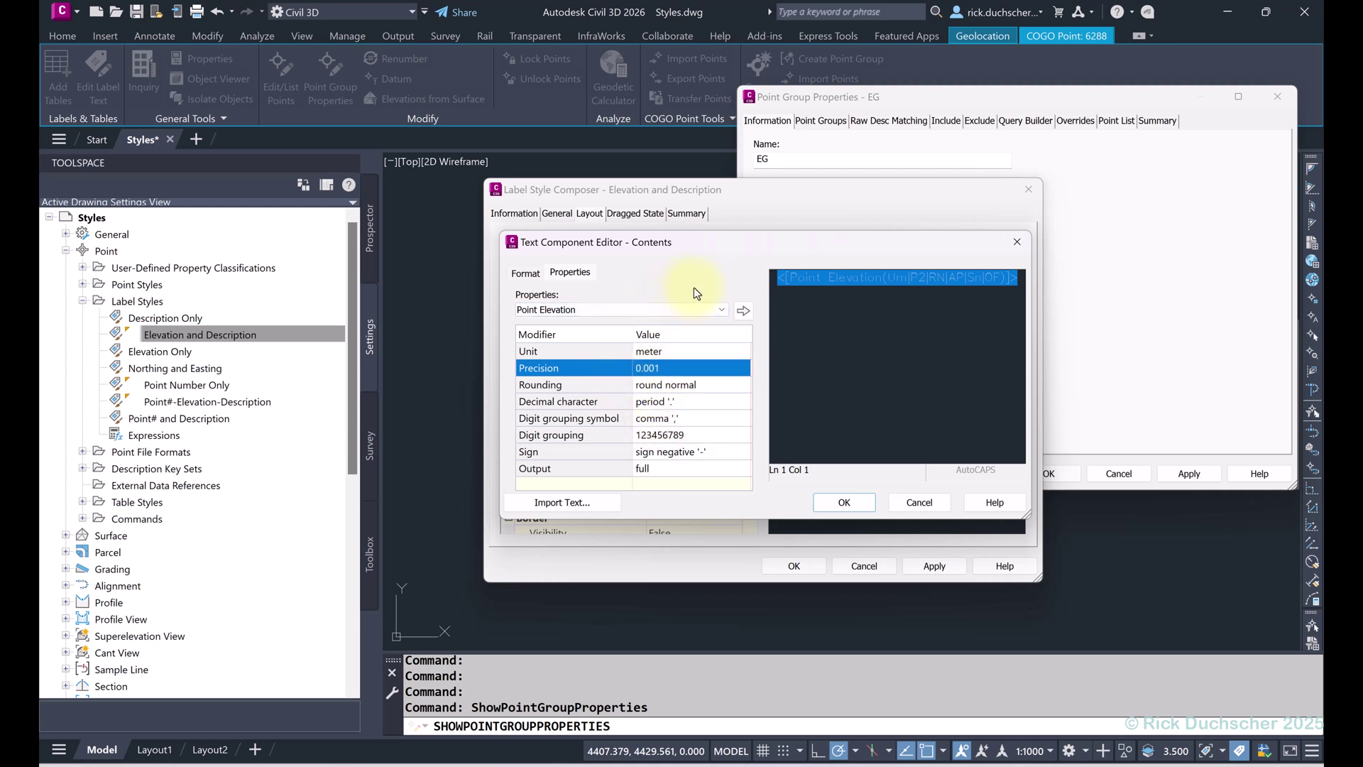
click(744, 311)
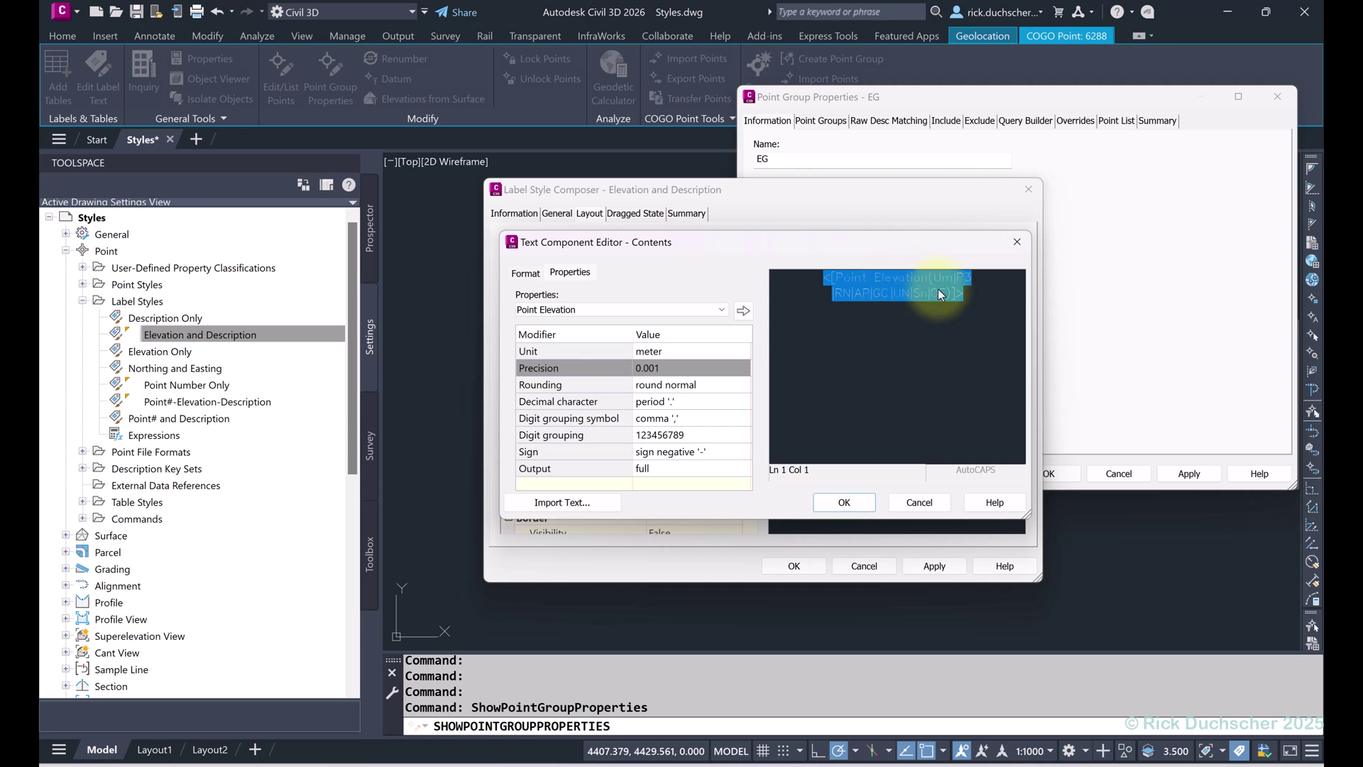
click(983, 292)
drag(977, 277, 959, 276)
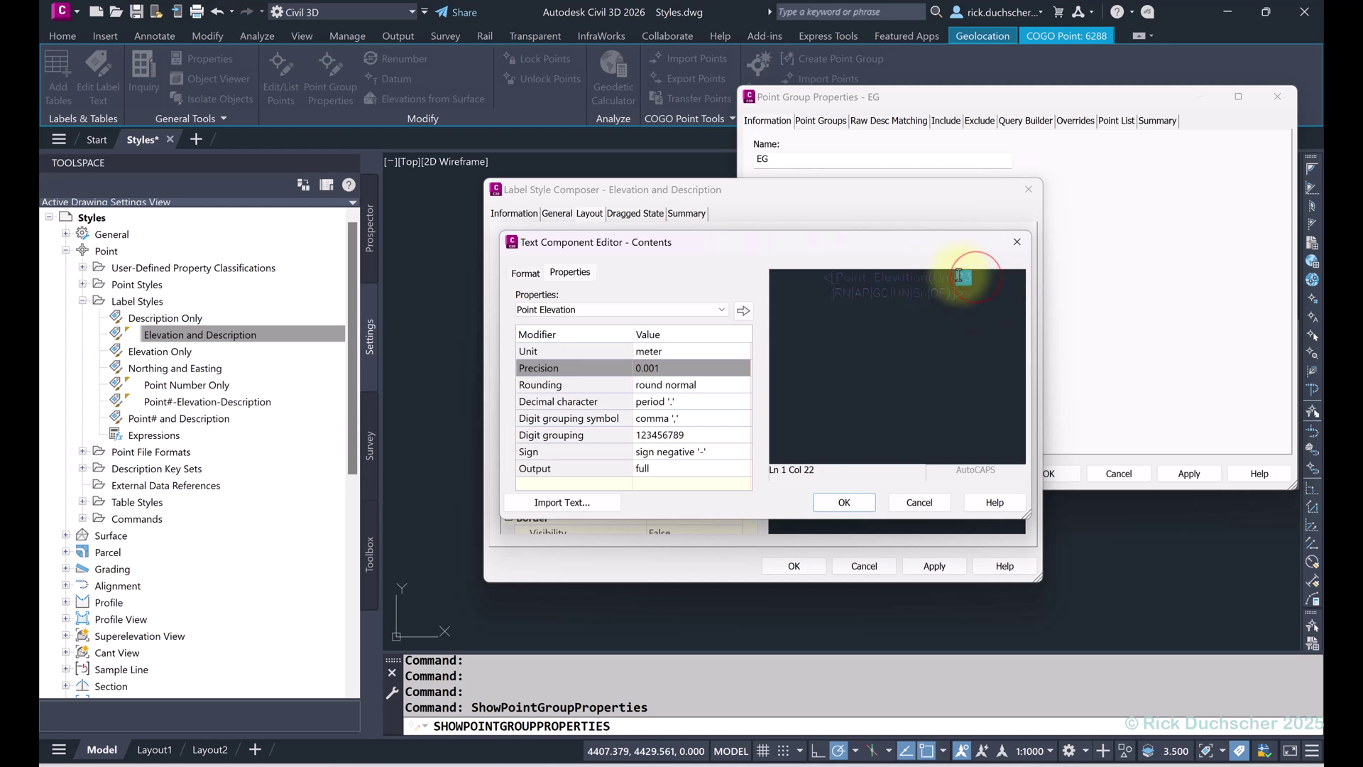
click(989, 291)
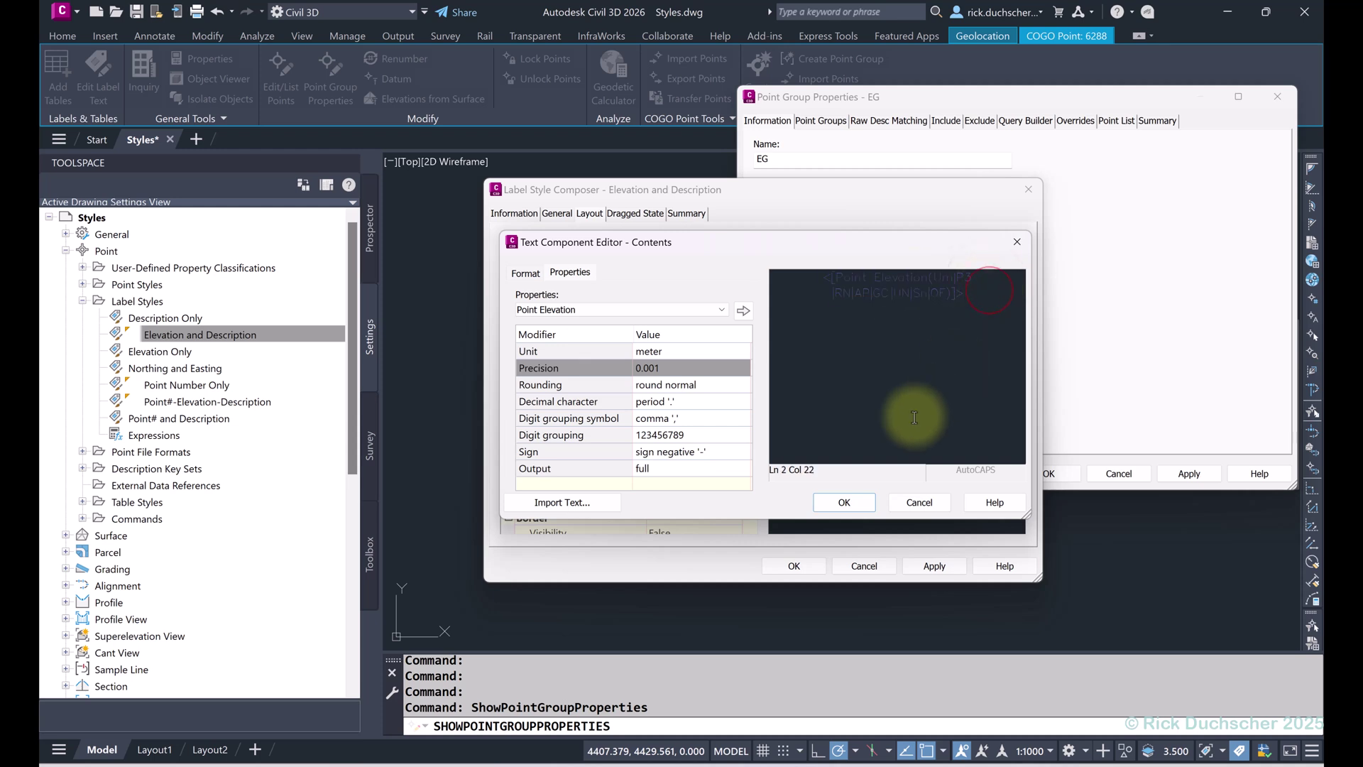
click(861, 506)
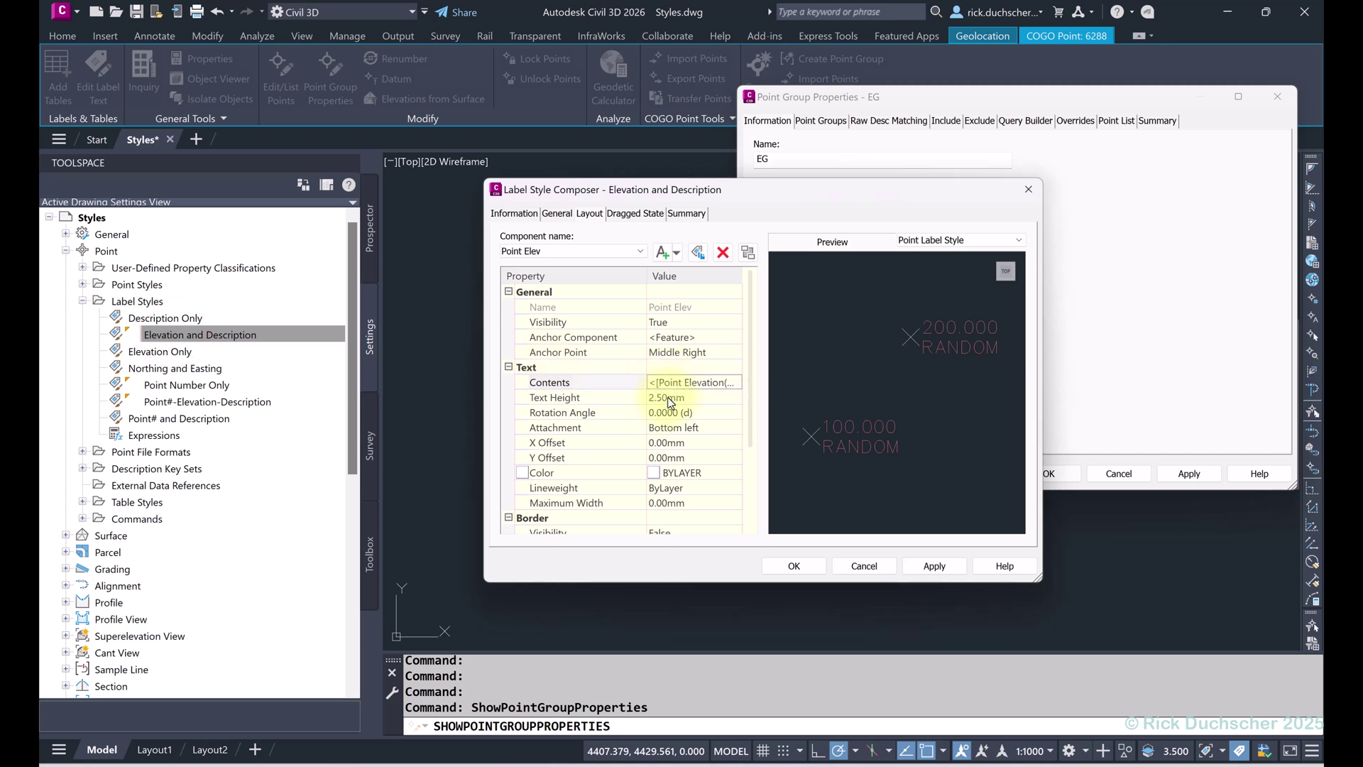
Check the Point Elev text height, try its Attachment set to Top center, and restore it to Bottom left.
click(695, 399)
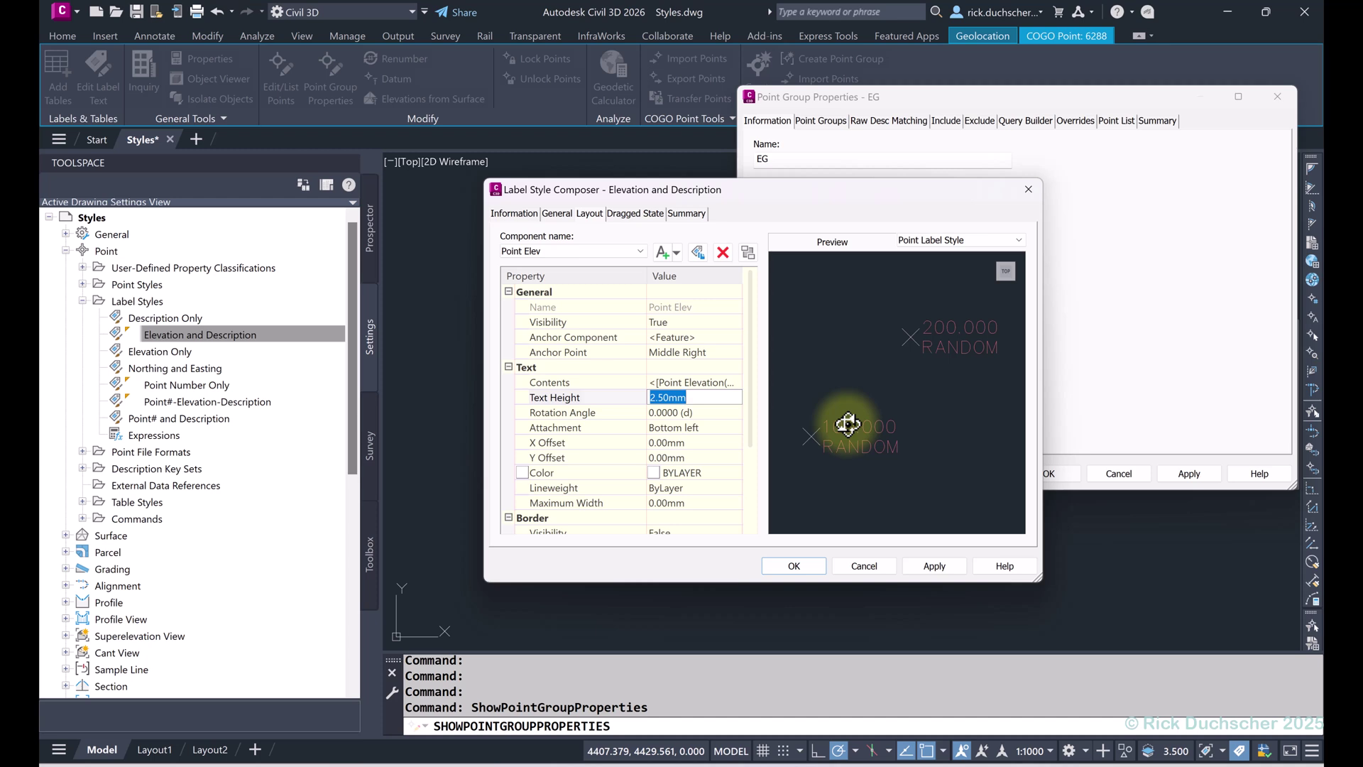
click(682, 428)
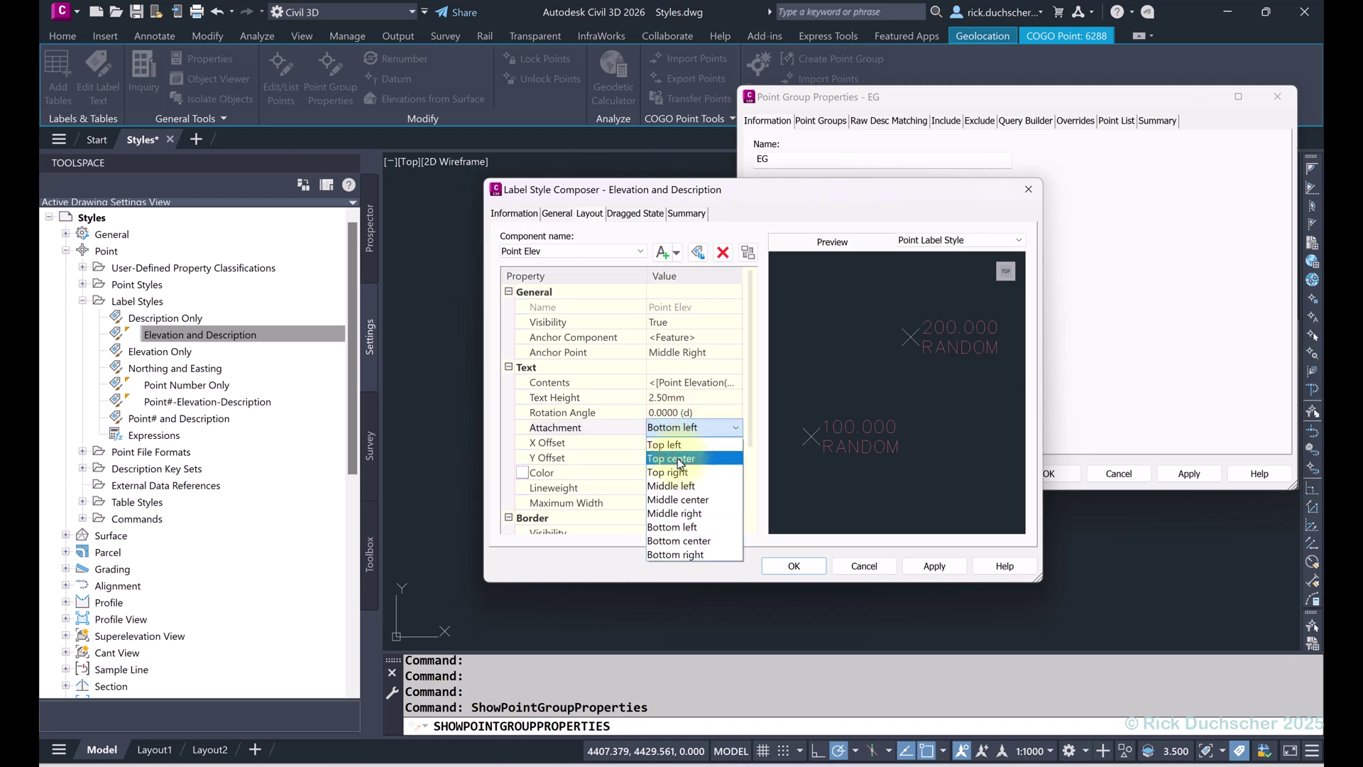
click(679, 459)
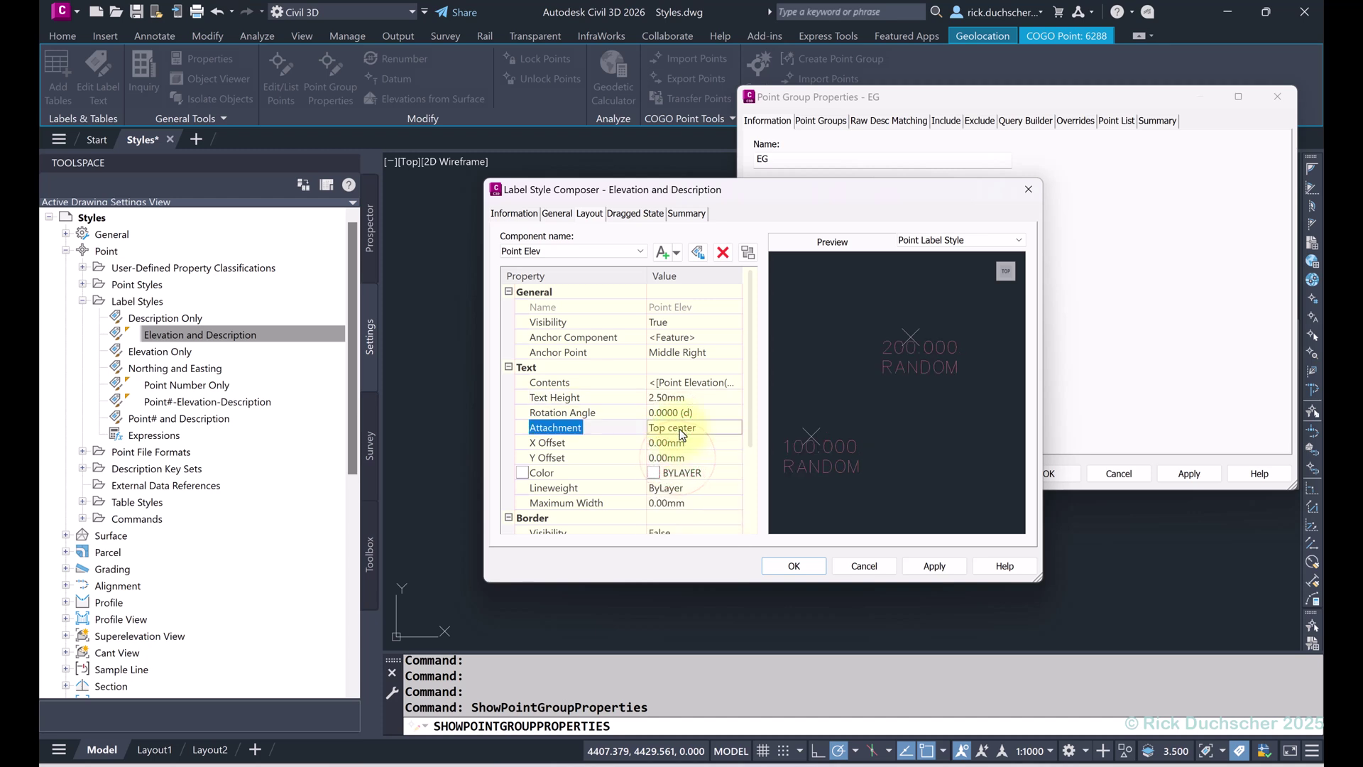
click(680, 429)
click(671, 520)
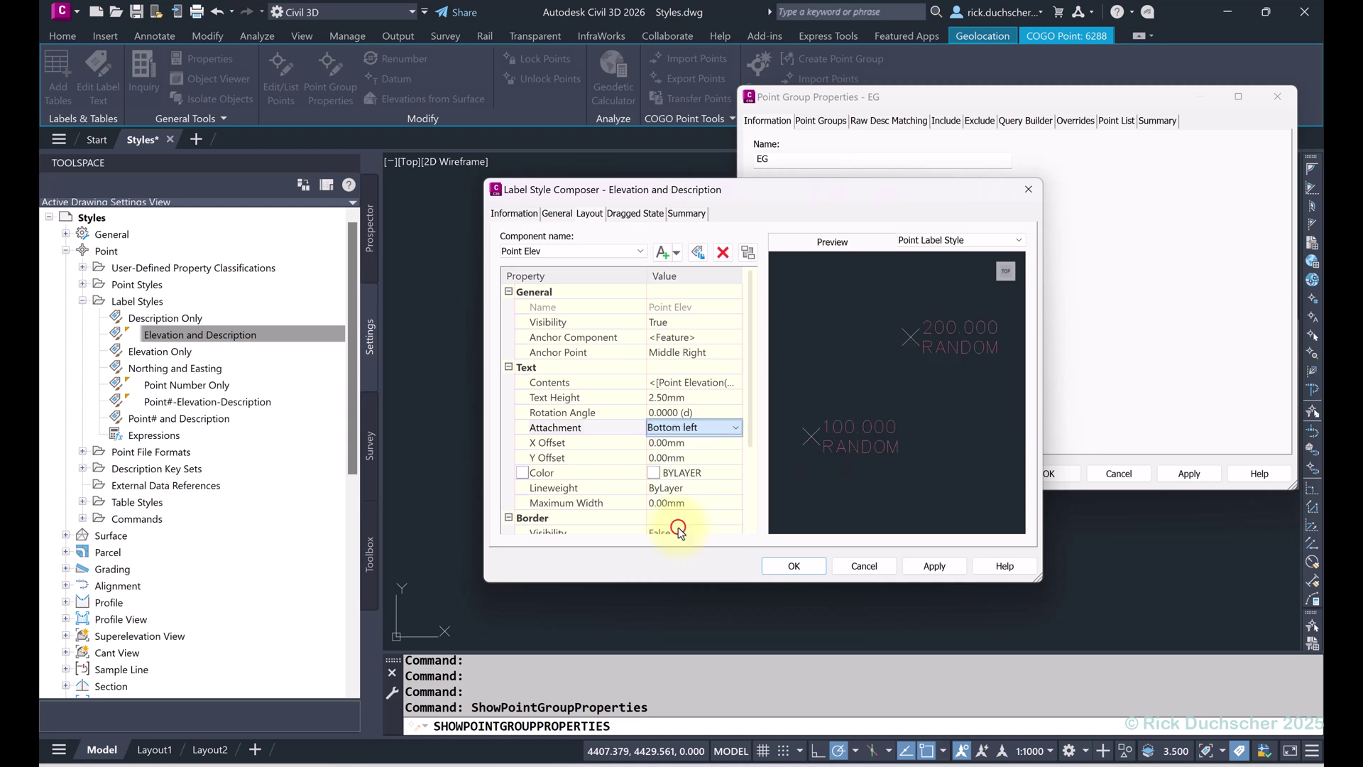
Try an X Offset of 5 mm for the Point Elev text, and set it back to 0 mm.
click(679, 442)
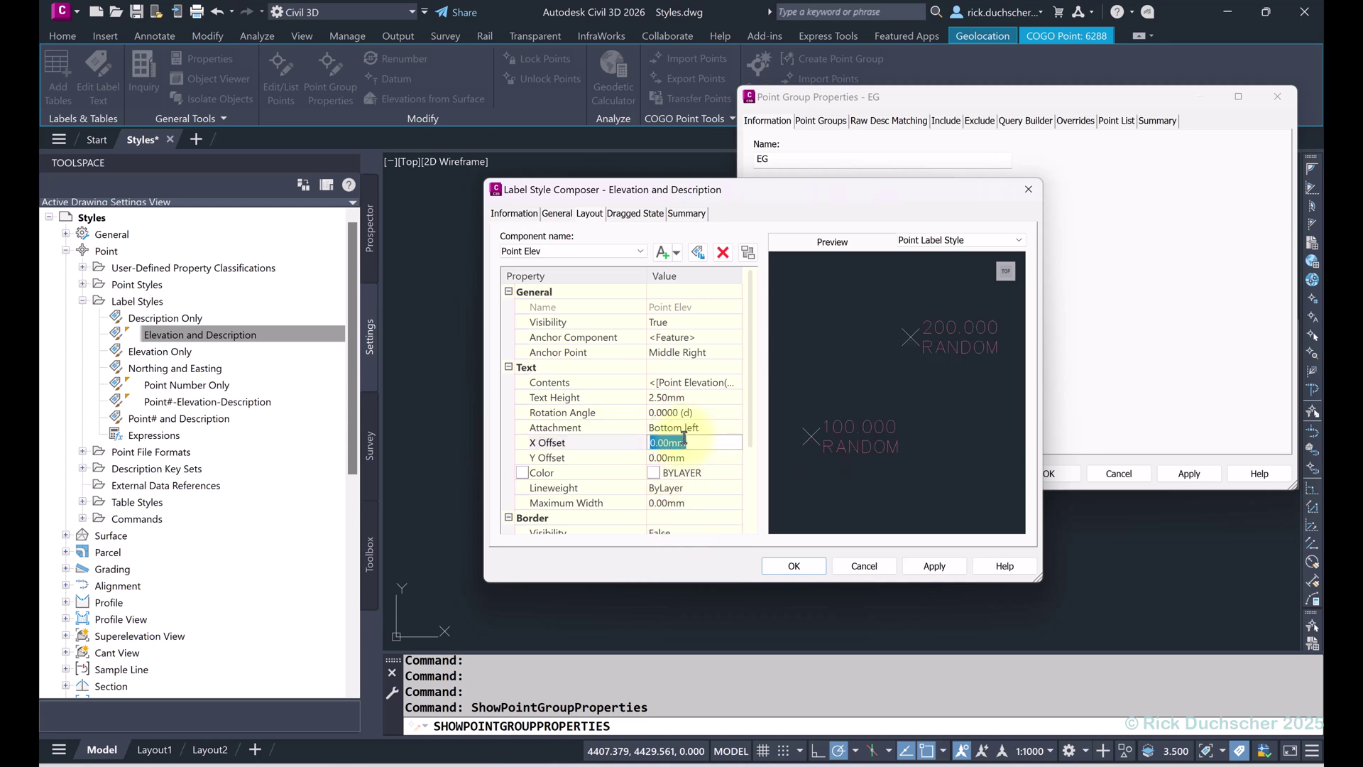
text(5)
key(Return)
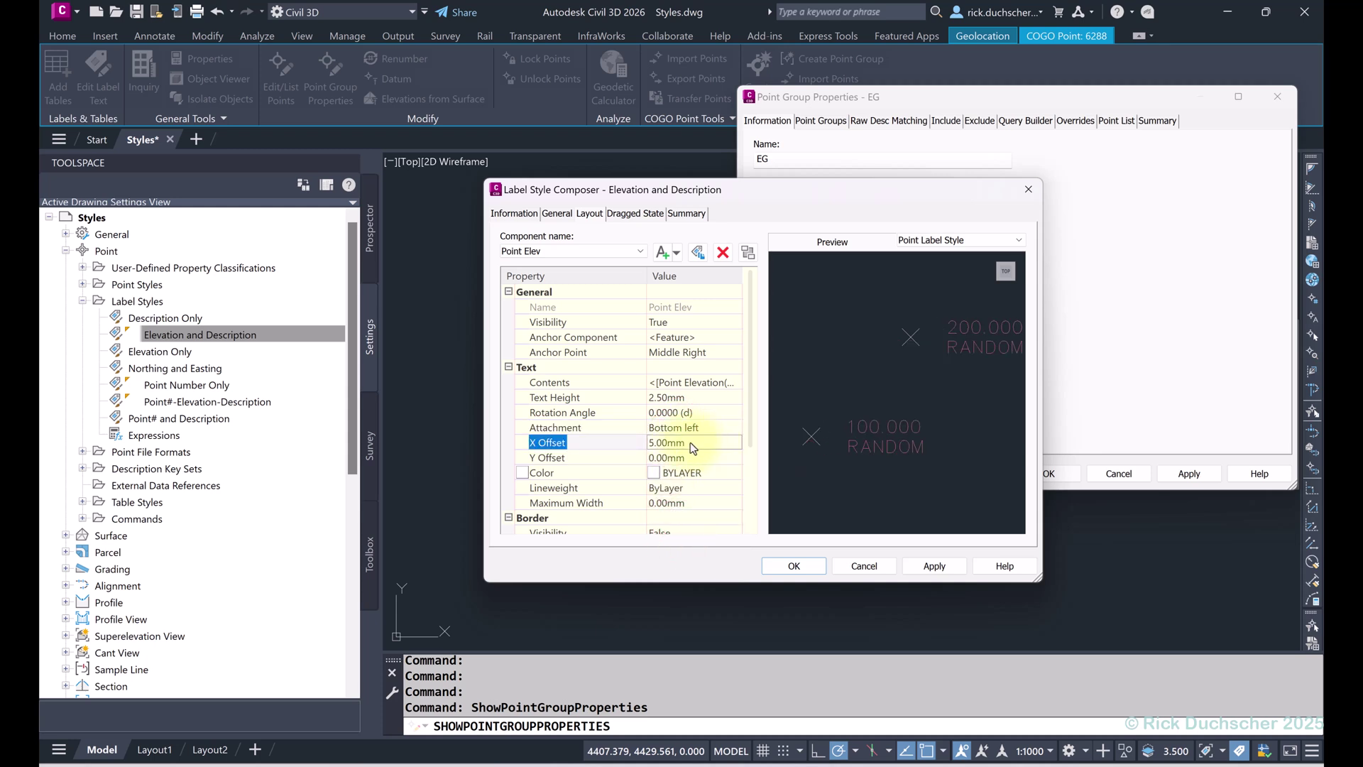
click(690, 442)
text(0)
key(Return)
Review the border and dragged state settings, and accept the edited label style and the EG point group properties.
scroll(705, 487, down, 1)
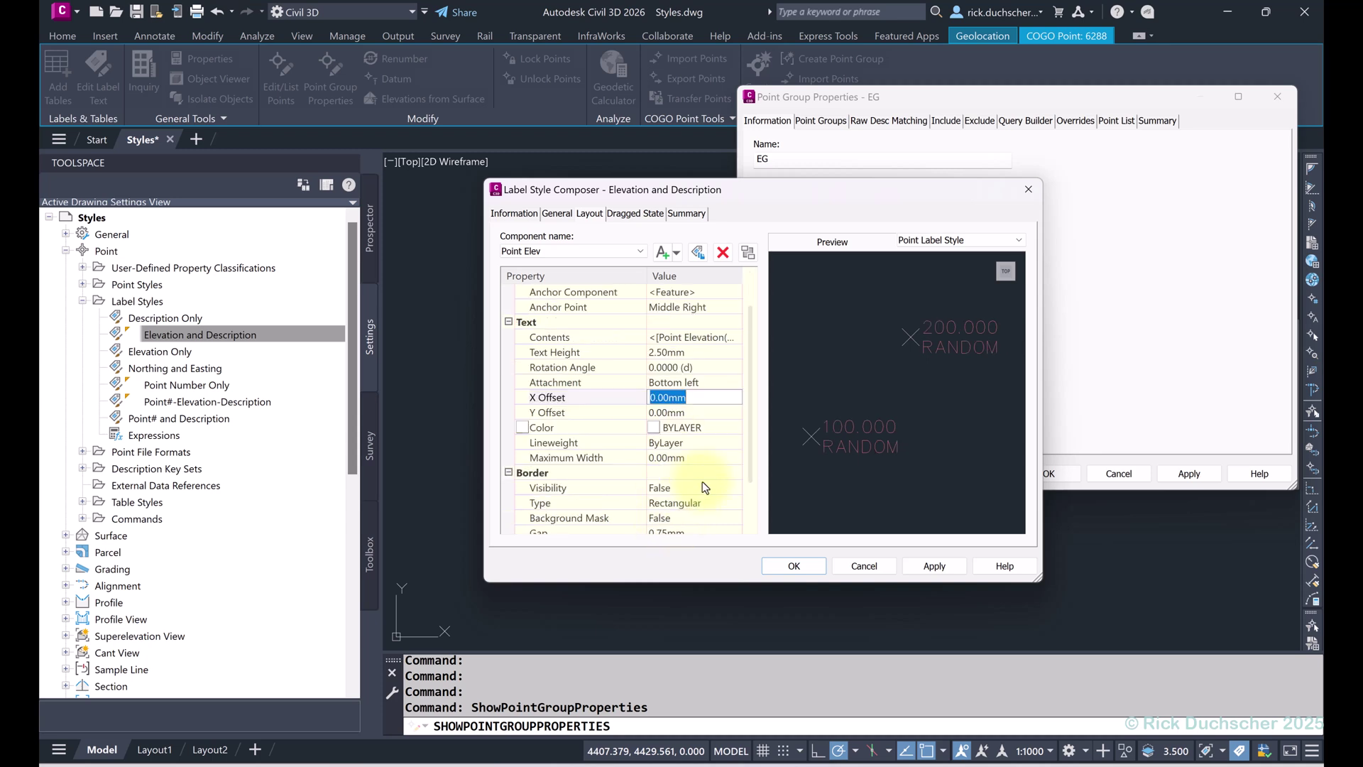
scroll(687, 487, down, 1)
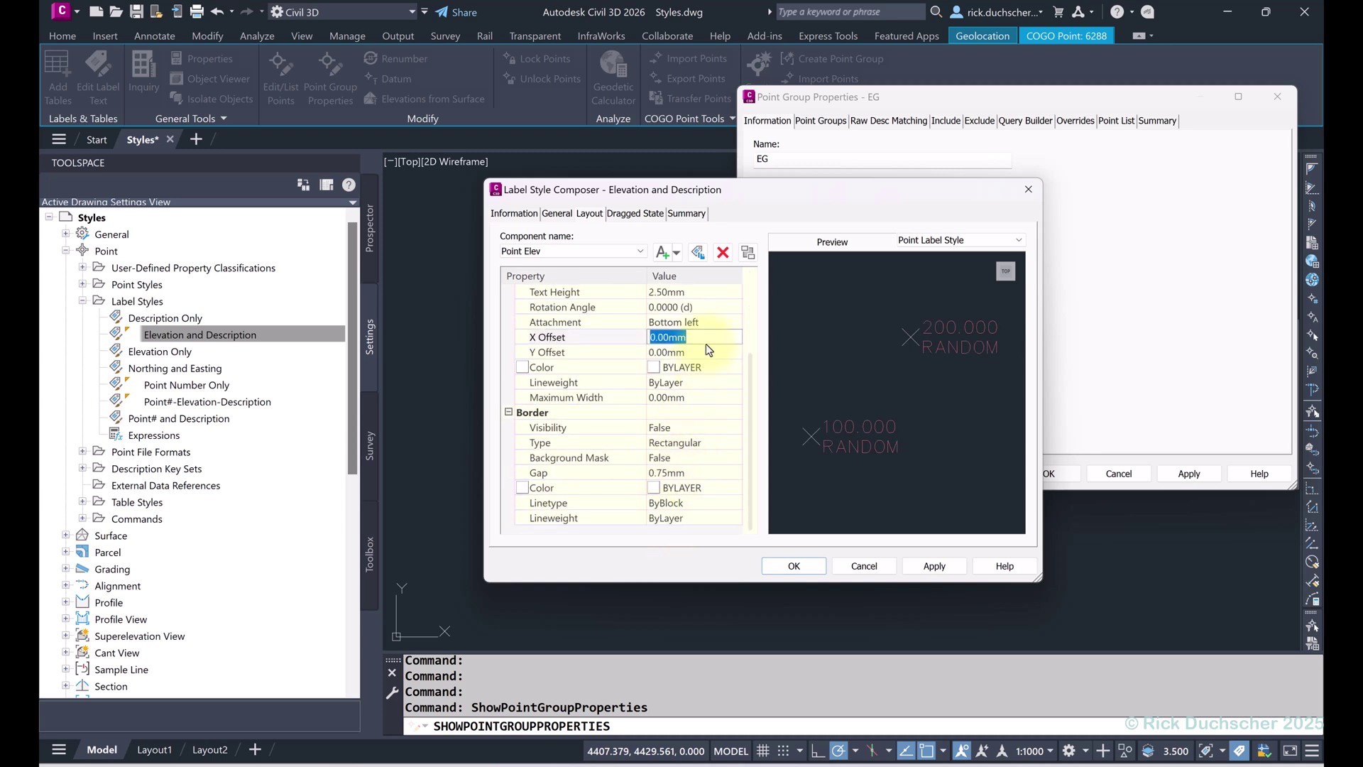
click(634, 214)
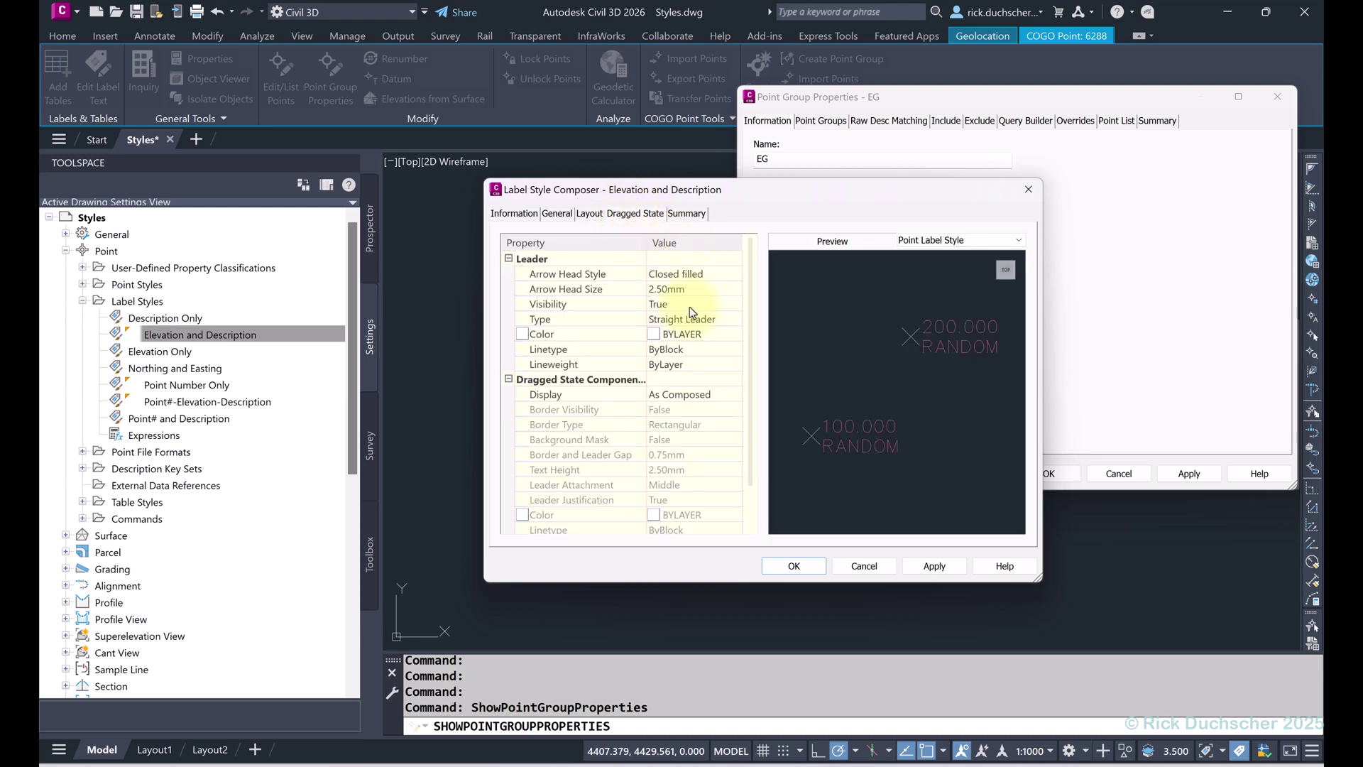
click(794, 568)
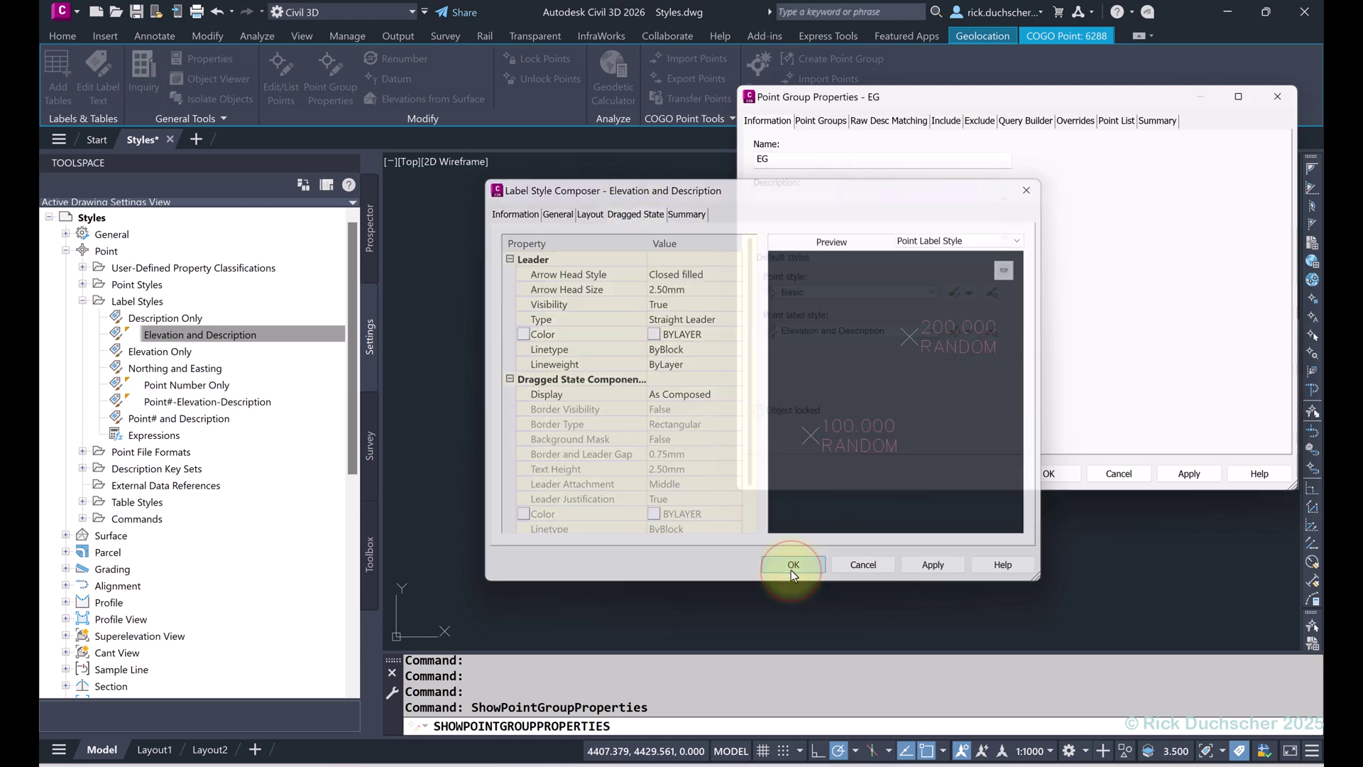
click(1048, 474)
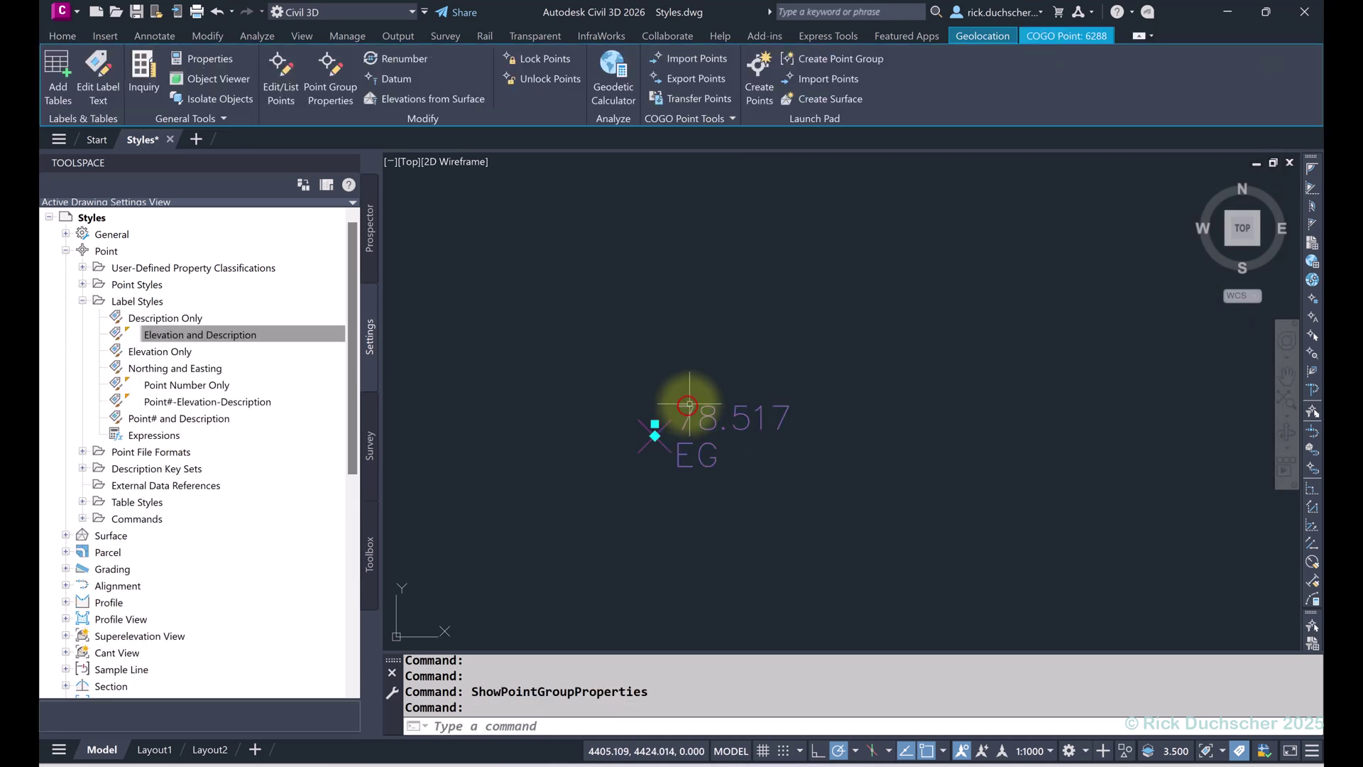
Move the EG point's label up and away from its marker into the dragged state with a leader.
click(655, 424)
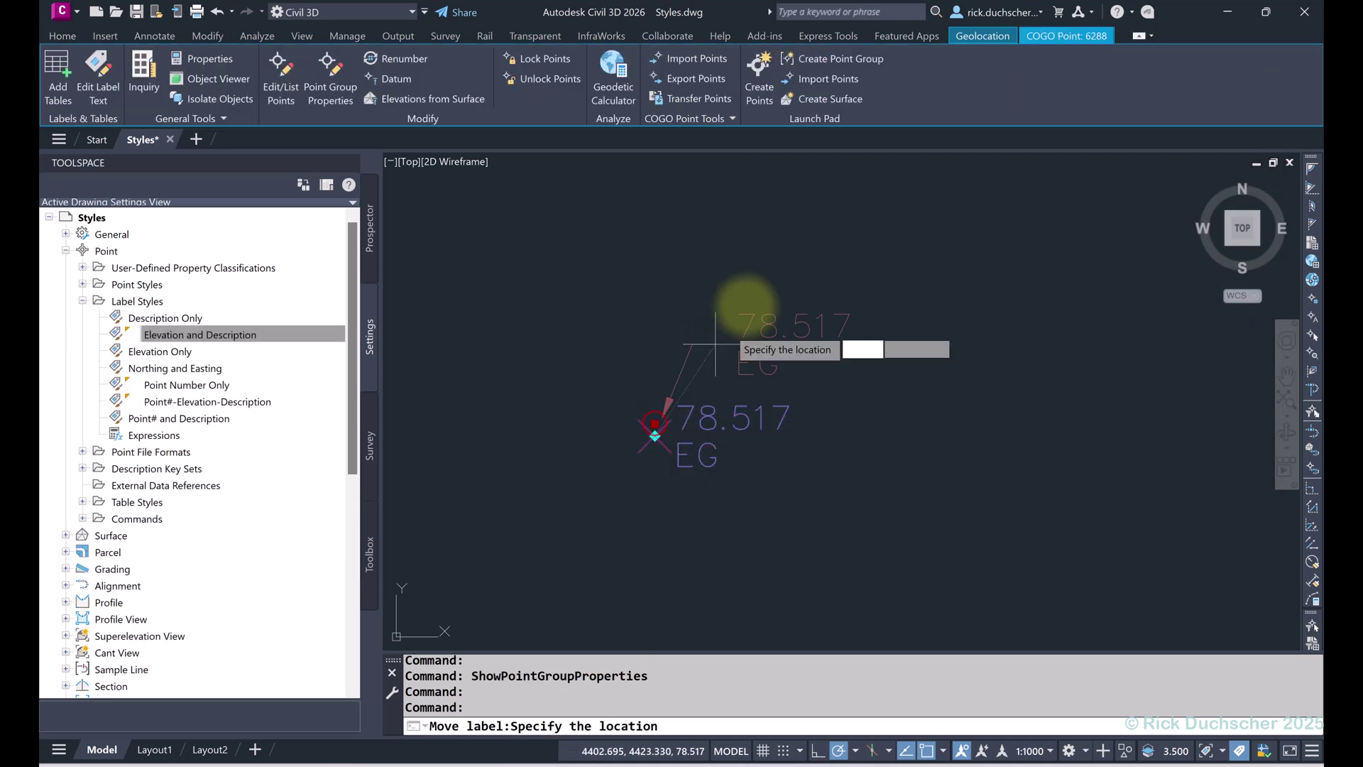
click(863, 238)
key(Escape)
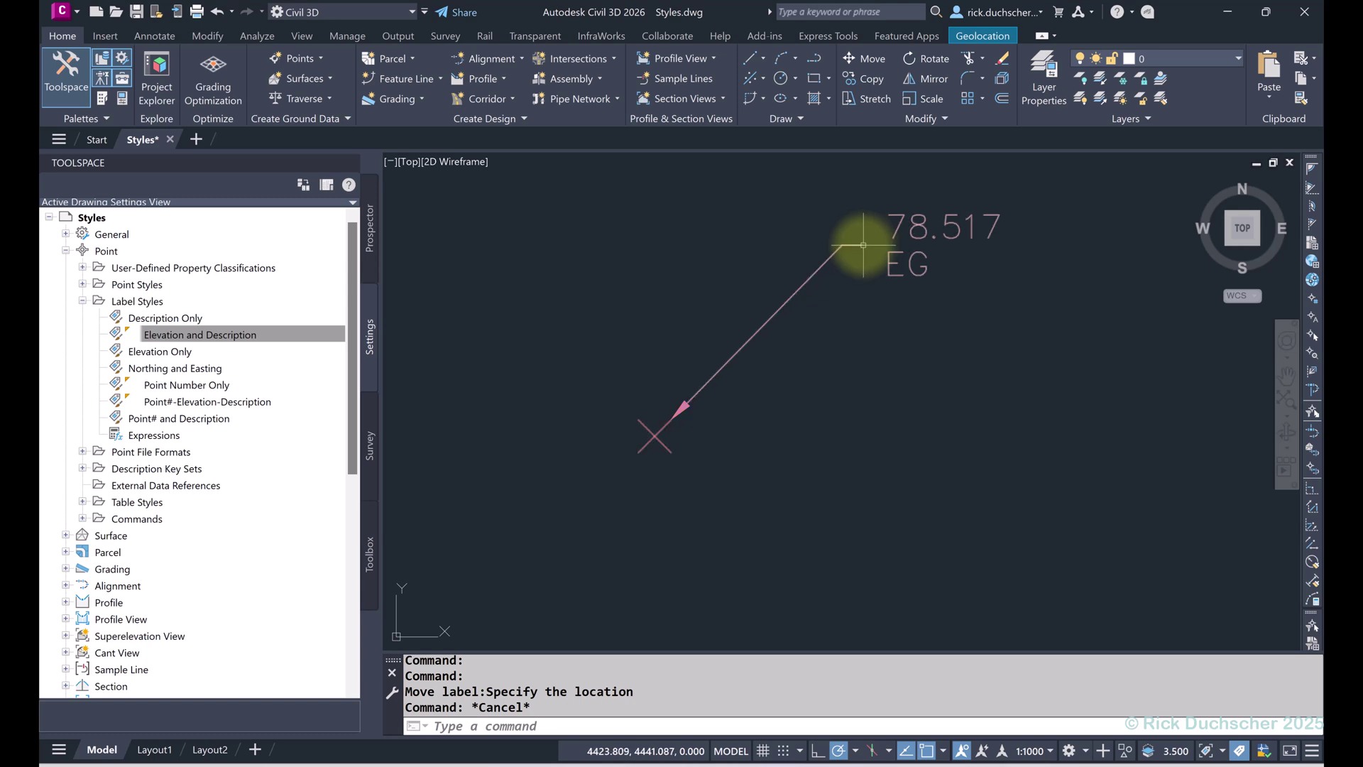
Reset the EG point's dragged label to its original position beside the marker.
mouse_move(864, 245)
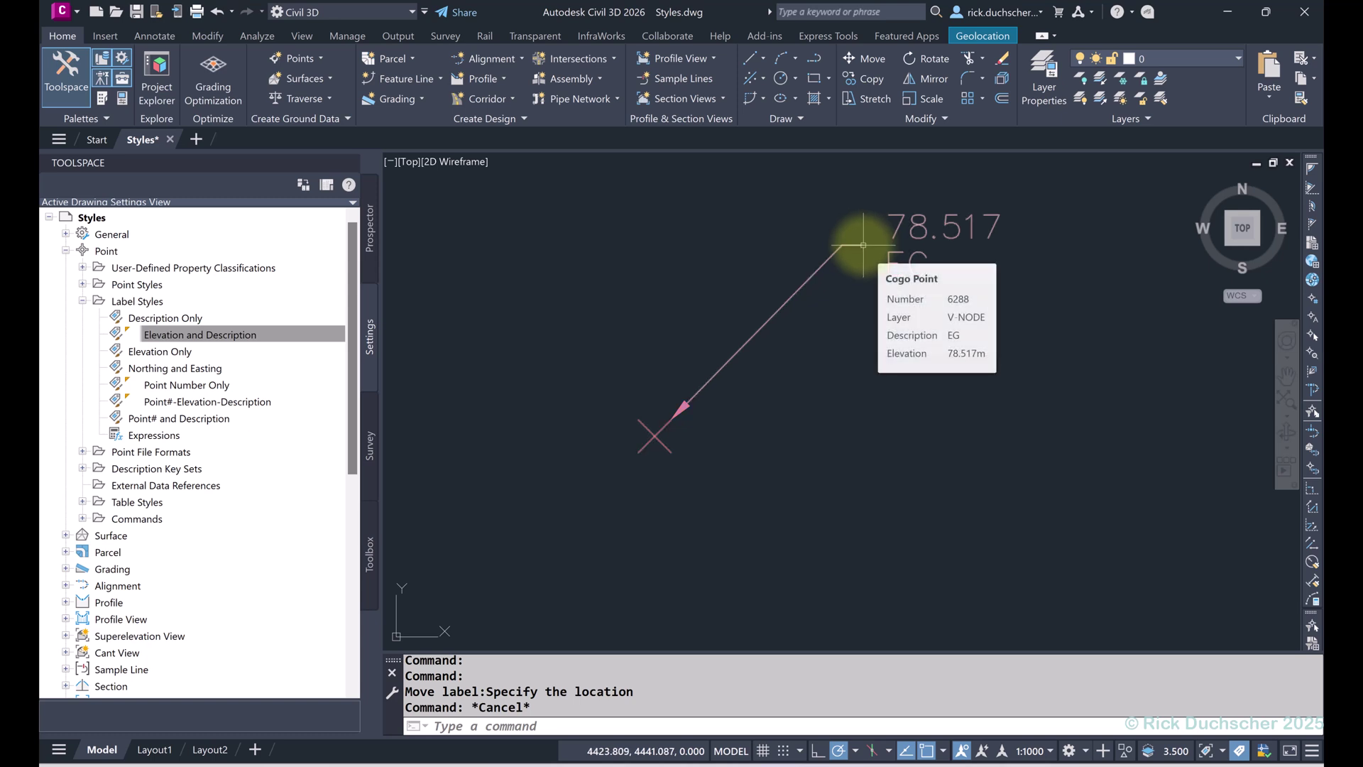
click(863, 245)
click(872, 306)
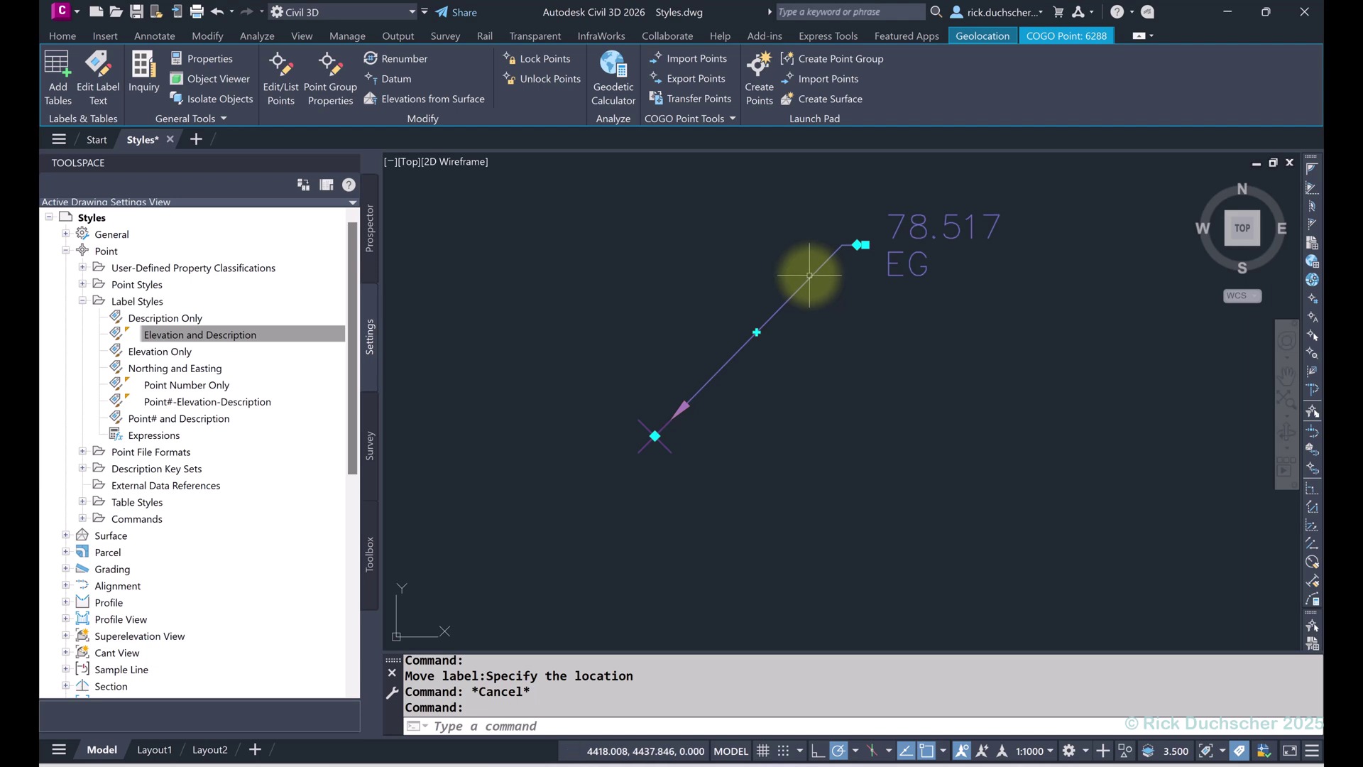
mouse_move(809, 275)
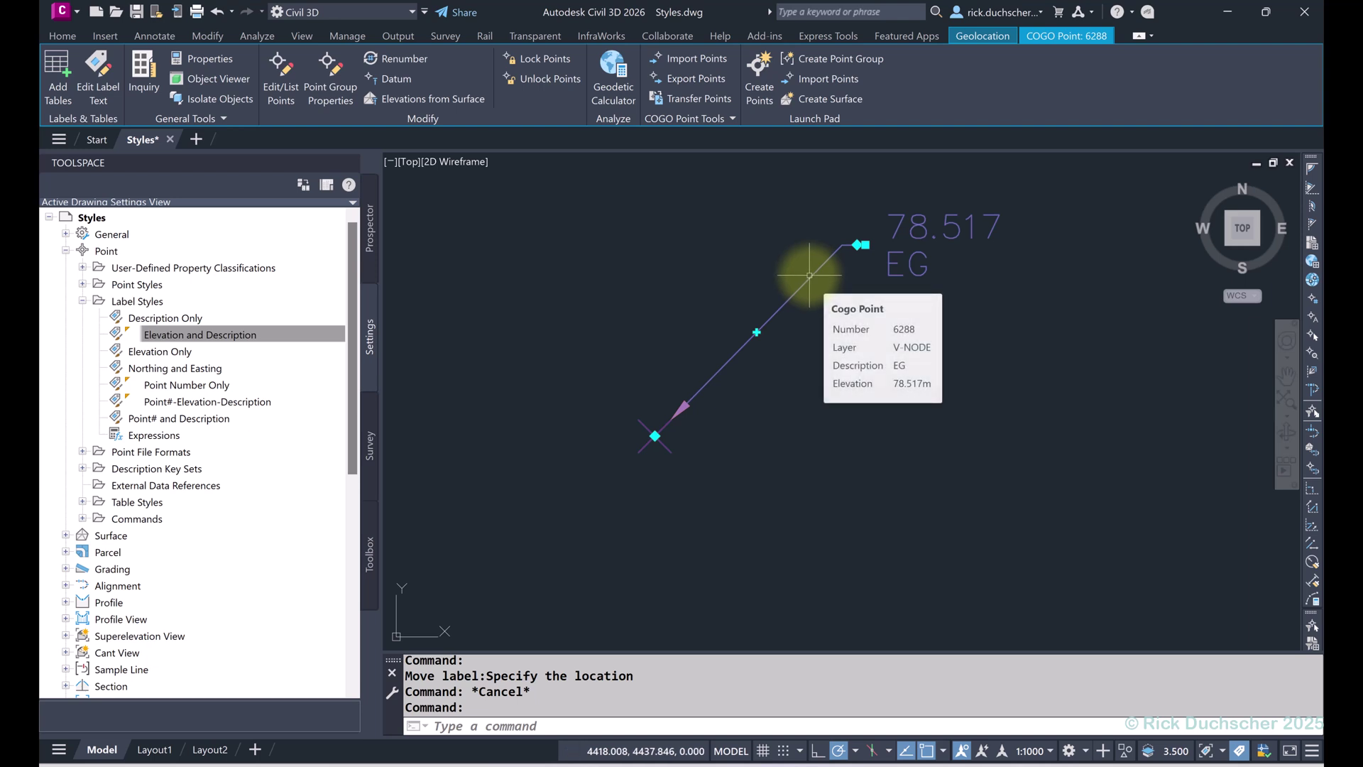
right_click(809, 275)
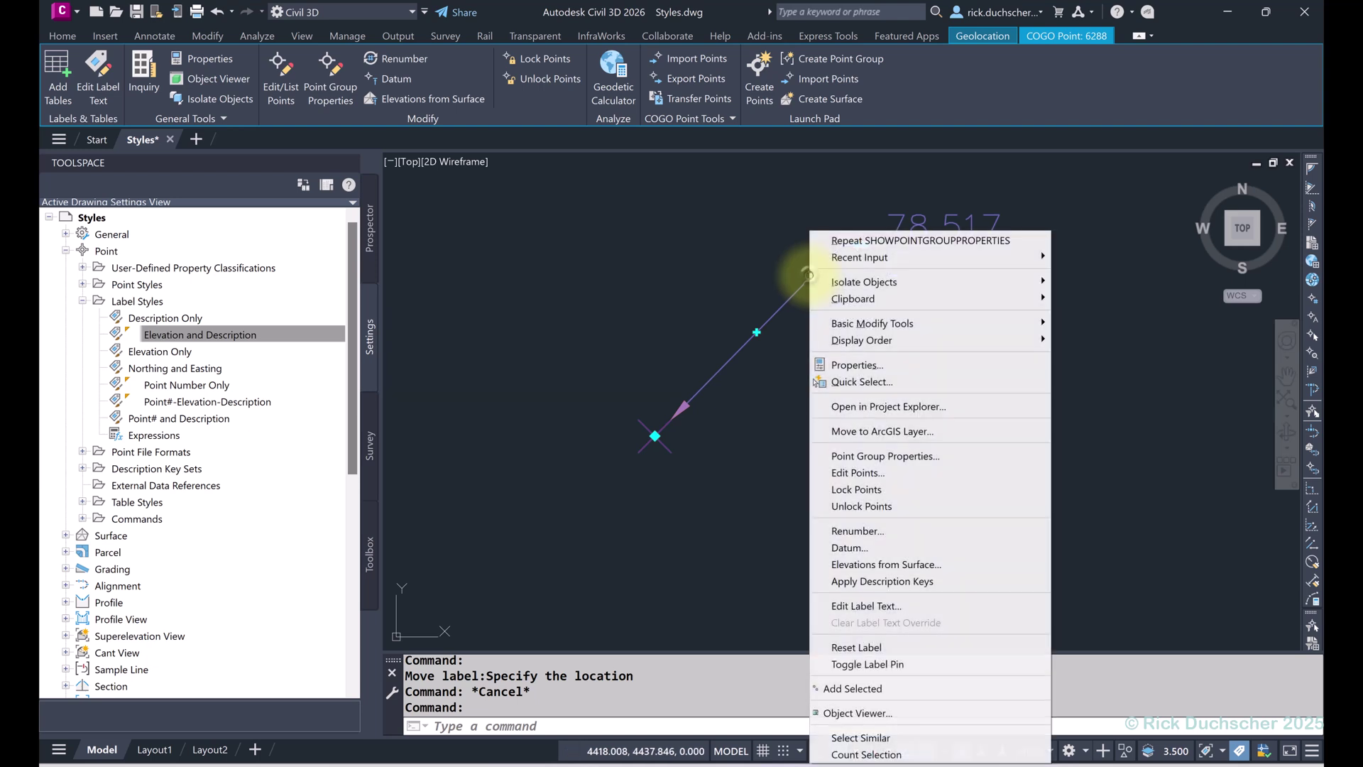
click(879, 648)
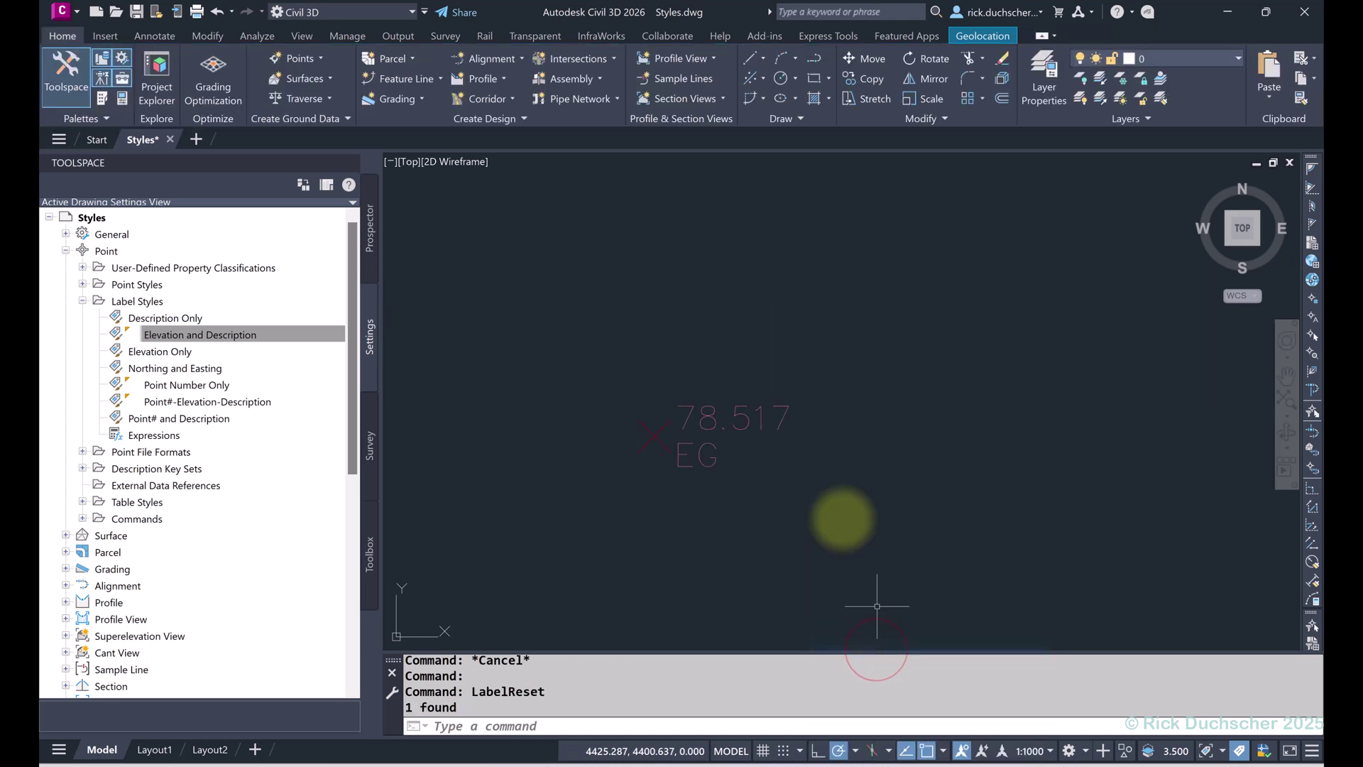
Review the dragged state and summary settings of the EG point group's Elevation and Description label style, and accept the style and group properties.
click(738, 419)
right_click(762, 361)
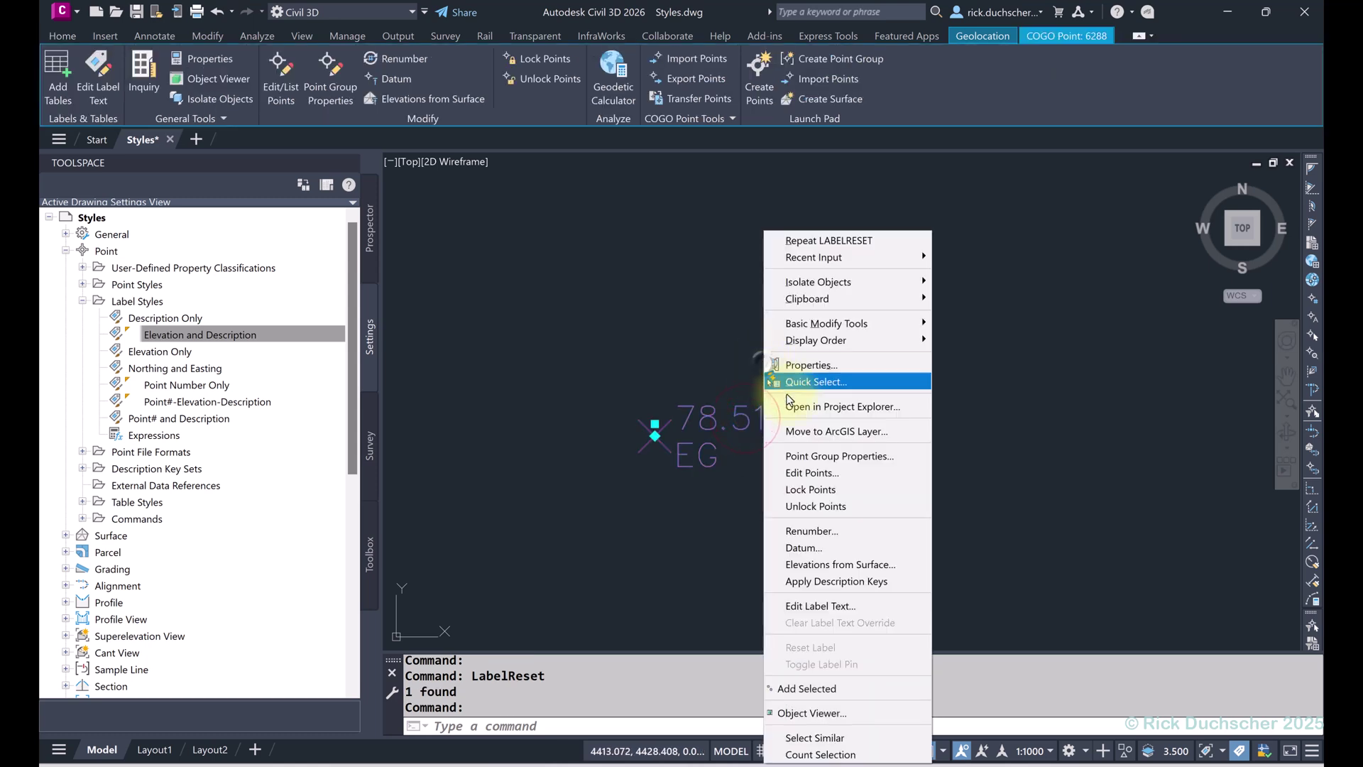
click(816, 458)
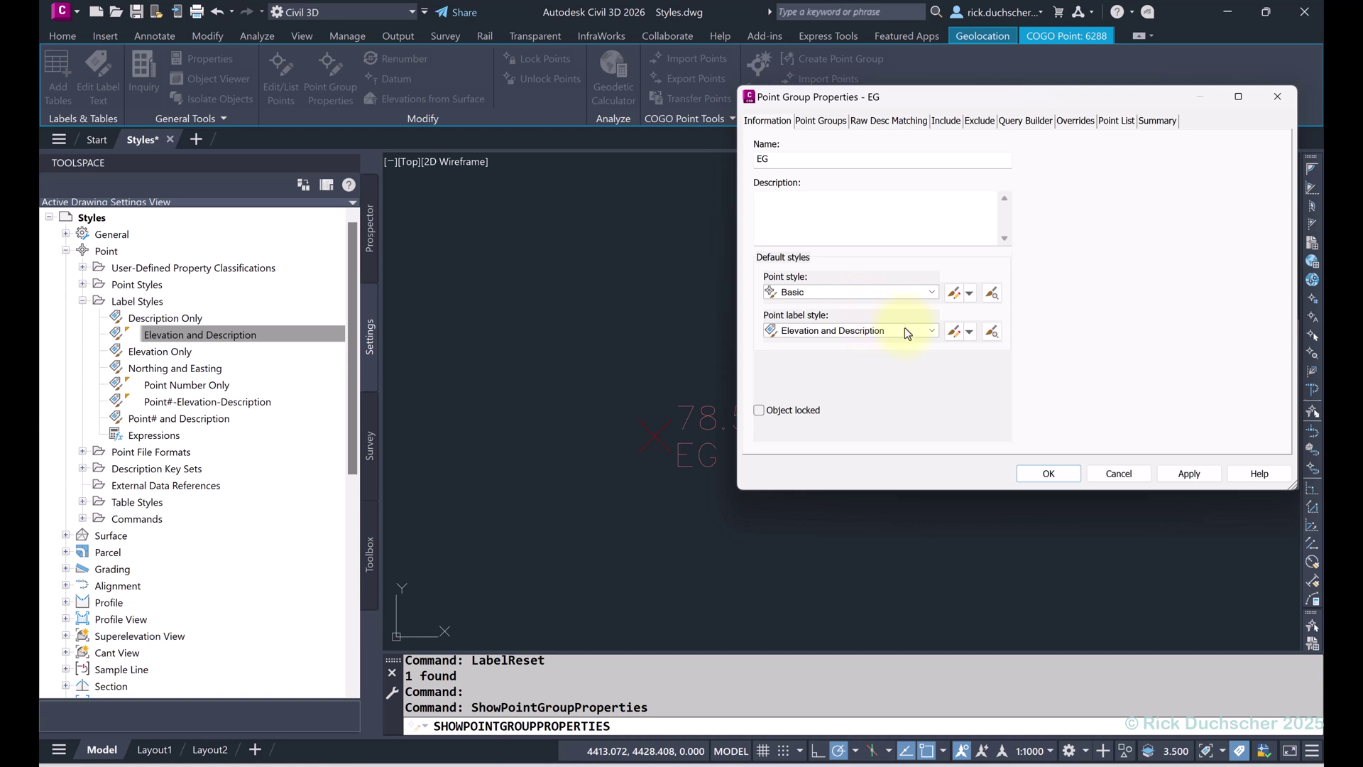
click(953, 331)
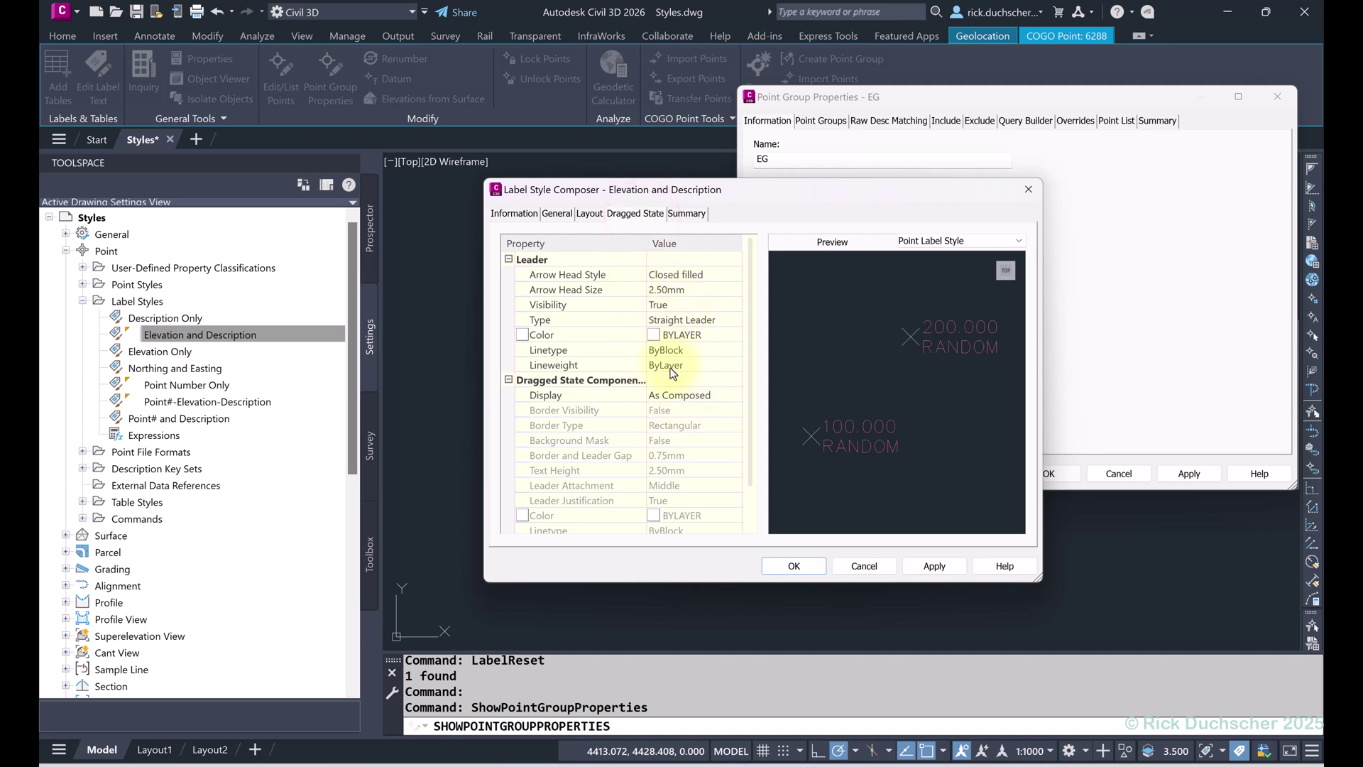
click(688, 214)
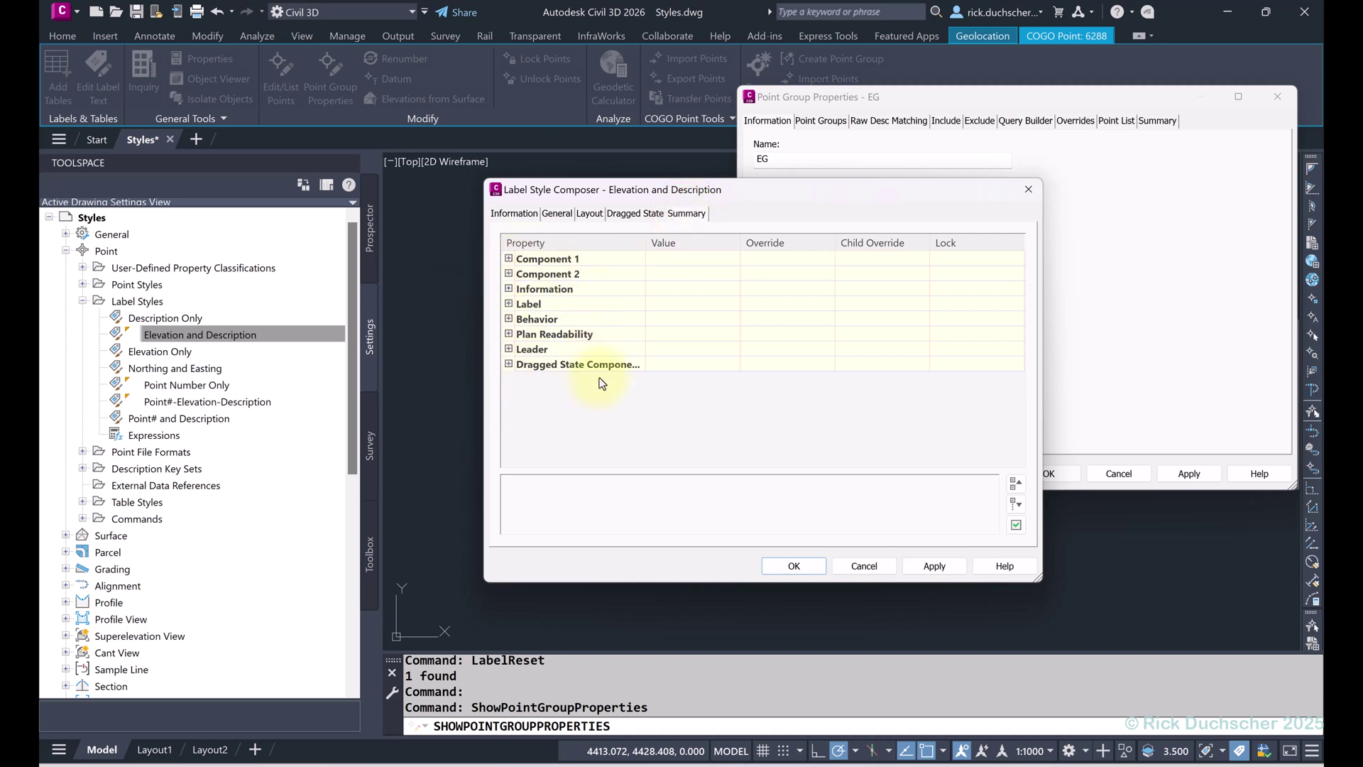
click(786, 565)
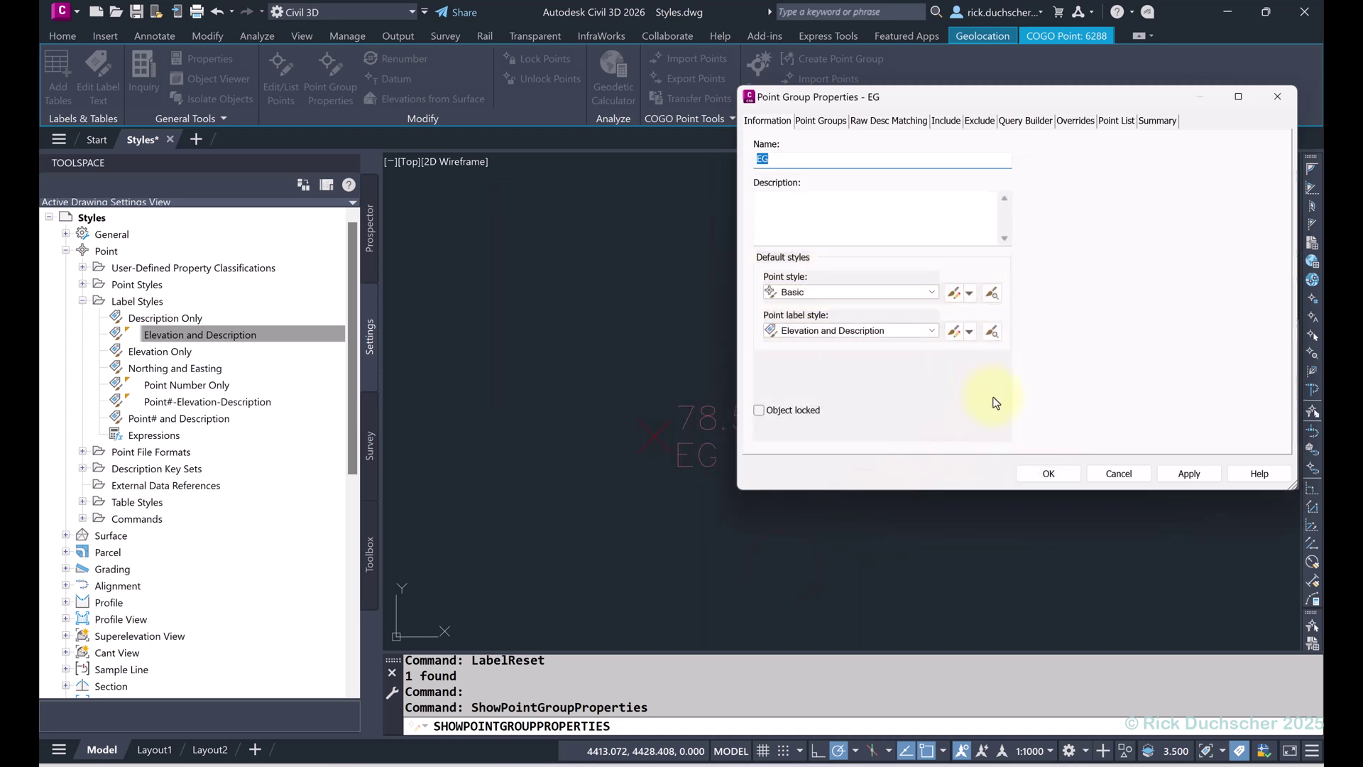
click(1049, 474)
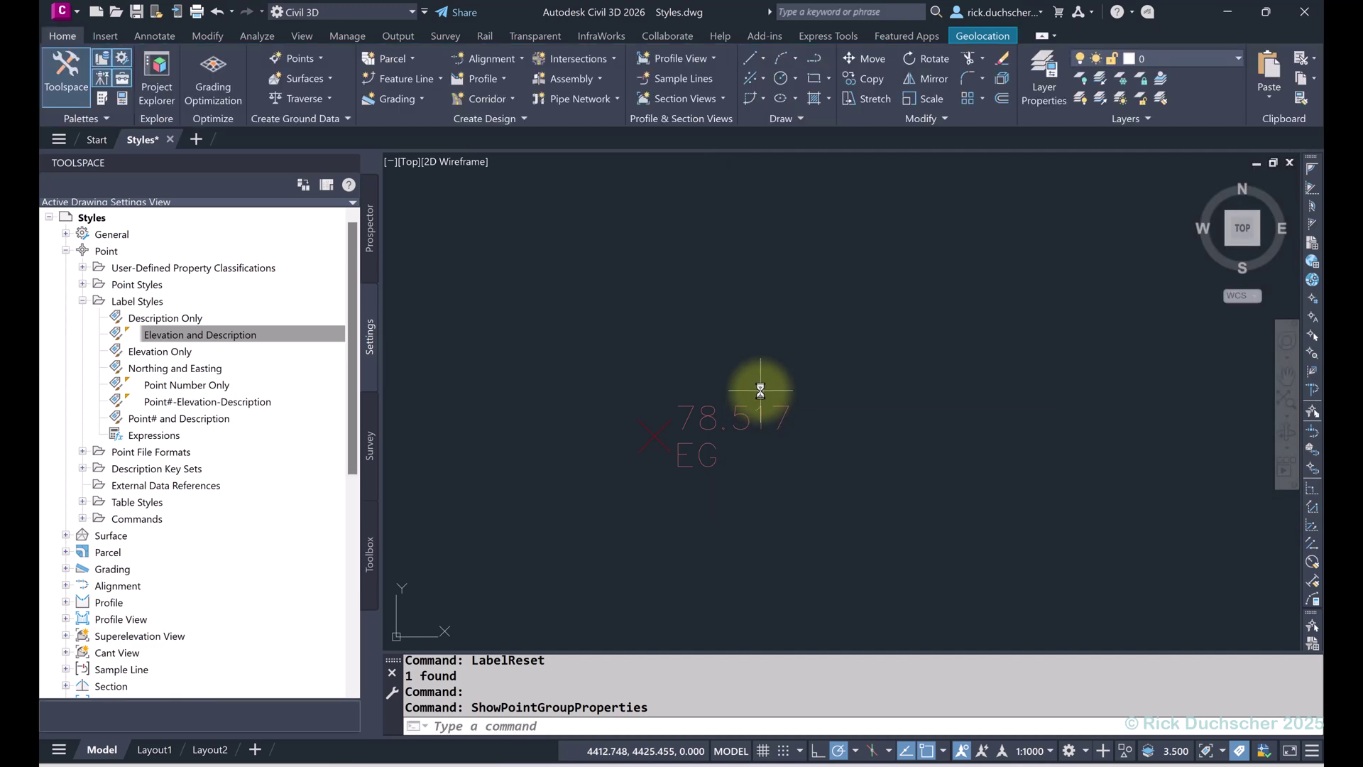
mouse_move(761, 391)
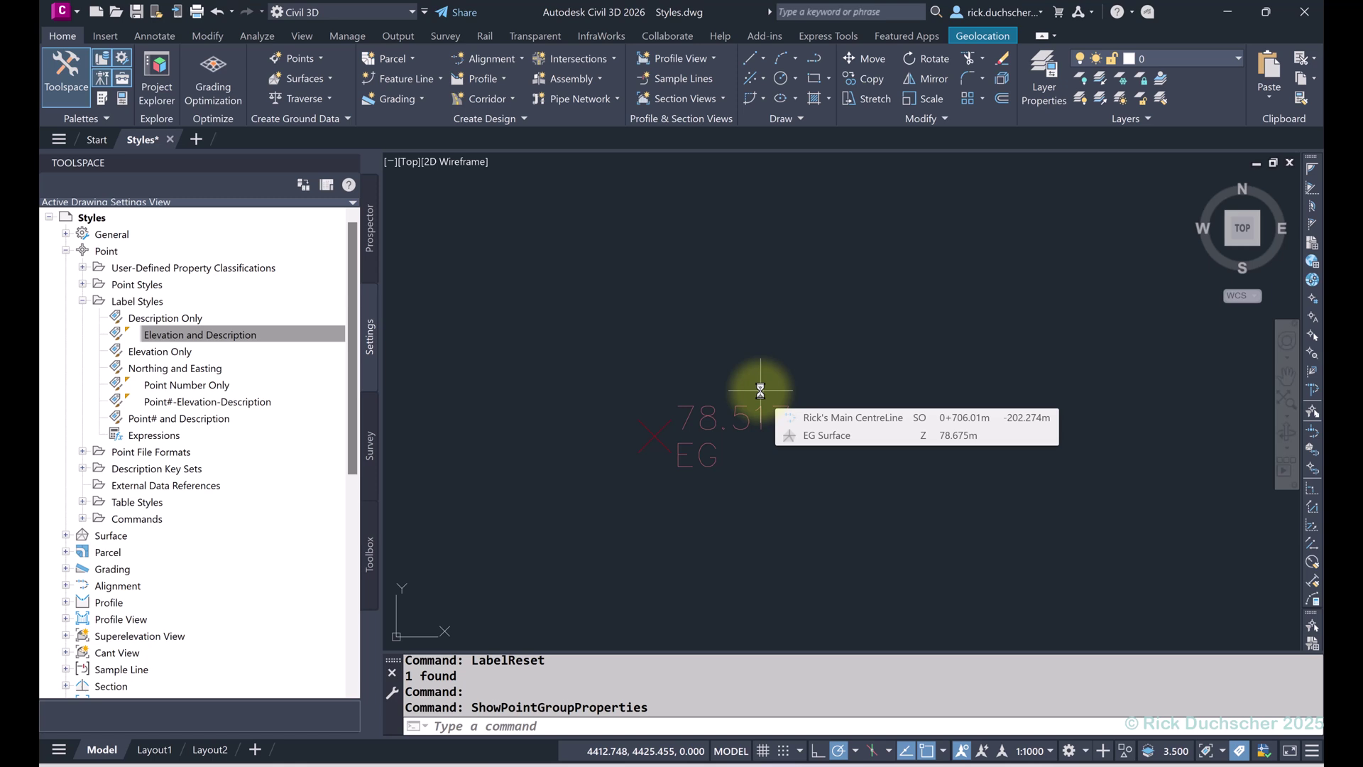